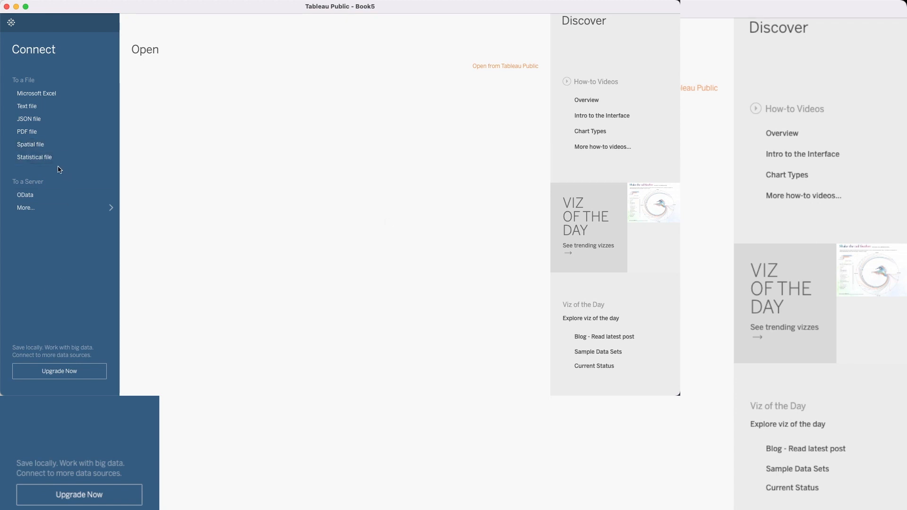
Step: Connect to the text file TPL Branch Openings by Year.csv in the Tableau Public folder and widen its data preview
{"action": "left_click", "coordinate": [27, 109]}
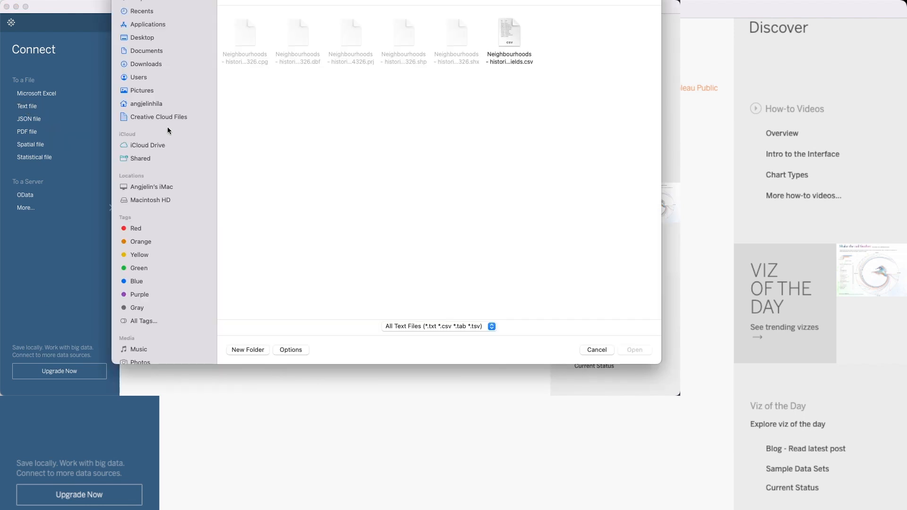
{"action": "left_click", "coordinate": [152, 3]}
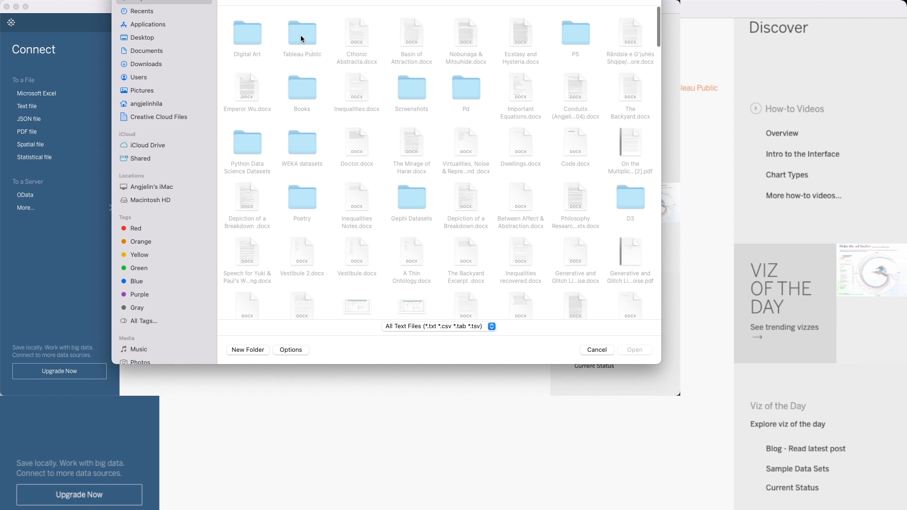
{"action": "double_click", "coordinate": [301, 35]}
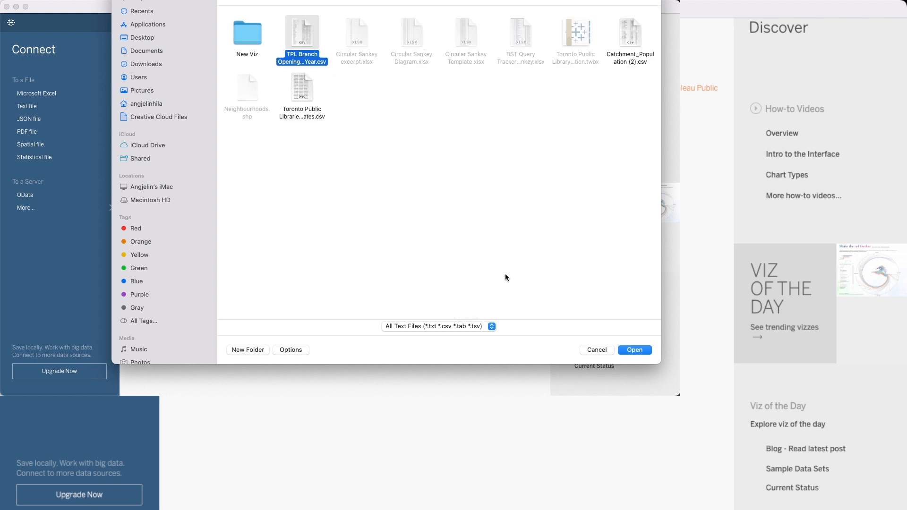
{"action": "left_click", "coordinate": [625, 350]}
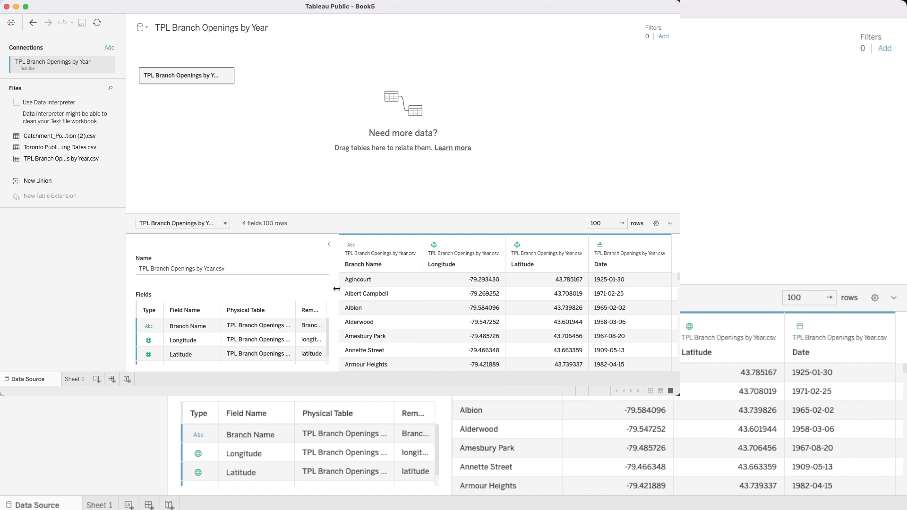
{"action": "mouse_move", "coordinate": [337, 266]}
{"action": "left_mouse_down"}
{"action": "mouse_move", "coordinate": [295, 265]}
{"action": "mouse_move", "coordinate": [319, 265]}
{"action": "left_mouse_up"}
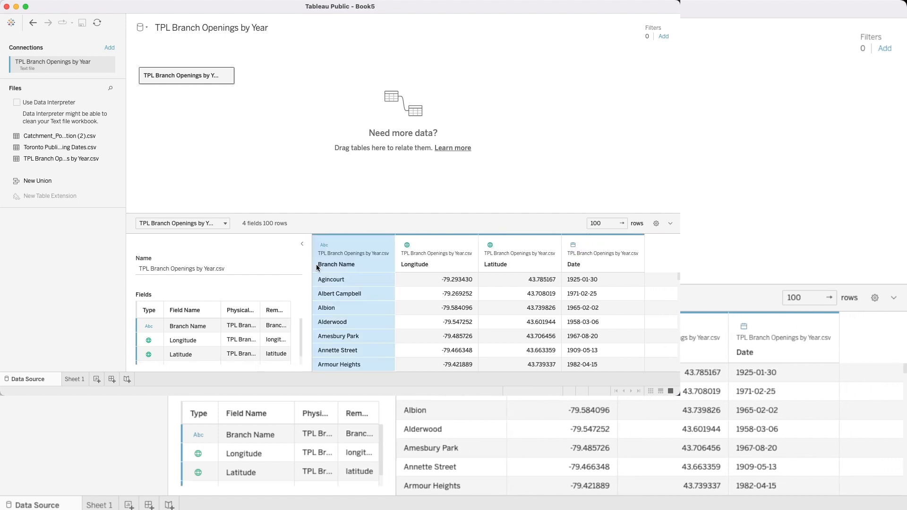
{"action": "left_click", "coordinate": [340, 259]}
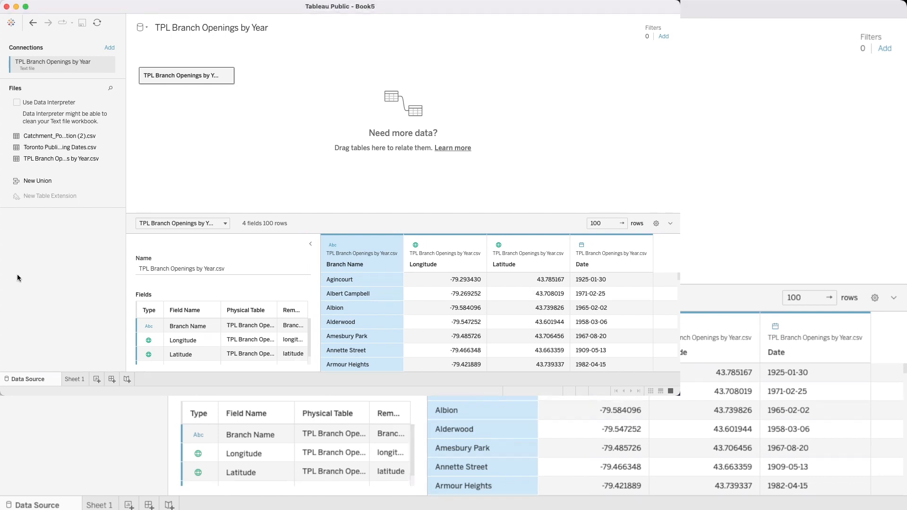
Step: Add a text file connection to TPL Circulation by Card Holder Type 2019.csv from the New Viz folder
{"action": "left_click", "coordinate": [110, 49]}
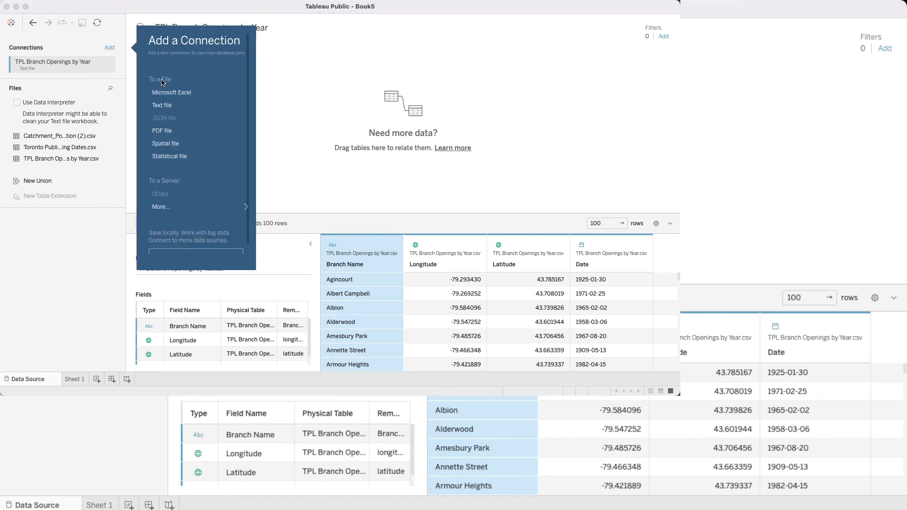
{"action": "left_click", "coordinate": [163, 106]}
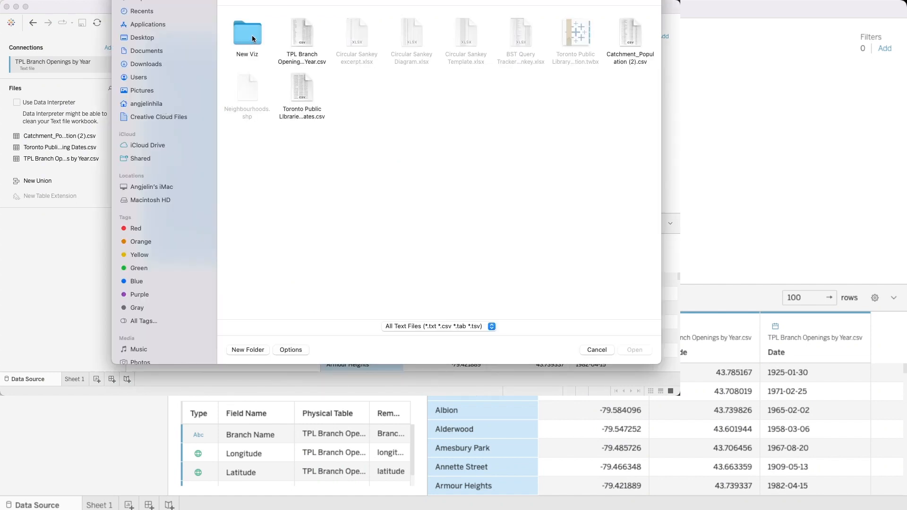
{"action": "double_click", "coordinate": [247, 35]}
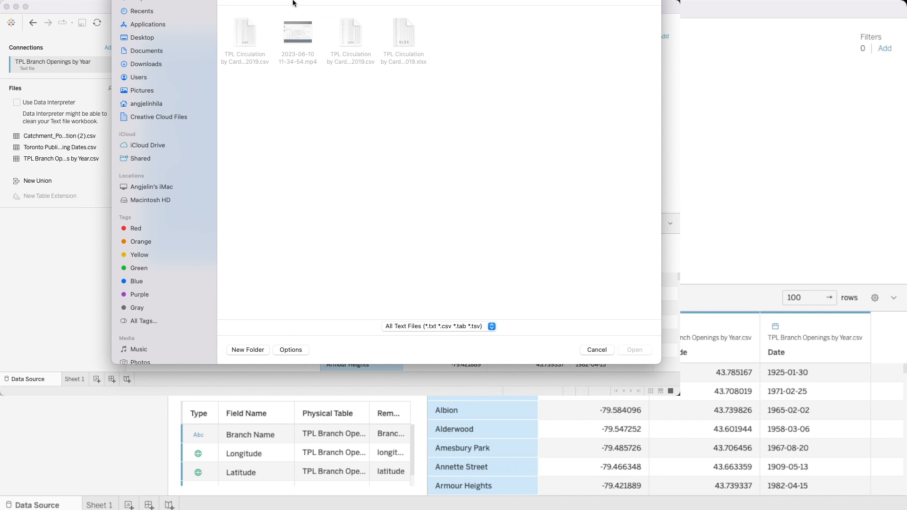
{"action": "left_click", "coordinate": [230, 0]}
{"action": "double_click", "coordinate": [258, 37]}
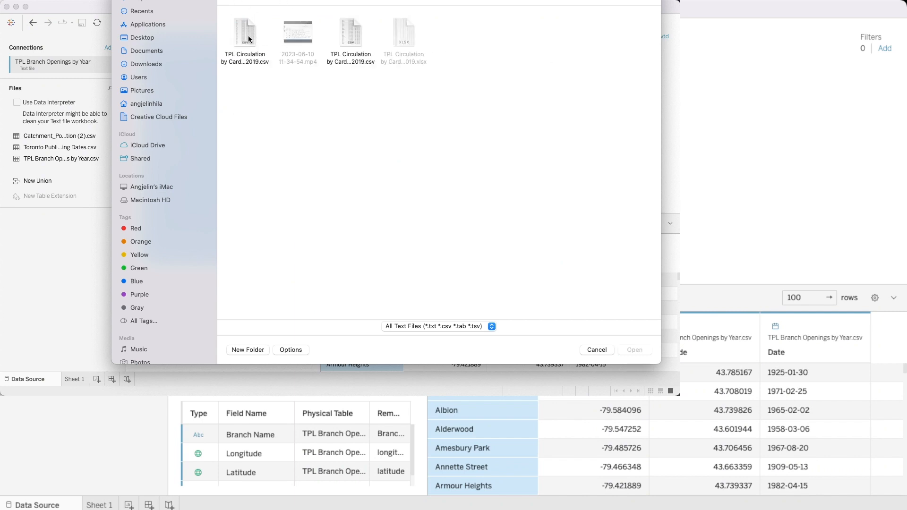
{"action": "left_click", "coordinate": [248, 39]}
{"action": "left_click", "coordinate": [628, 350]}
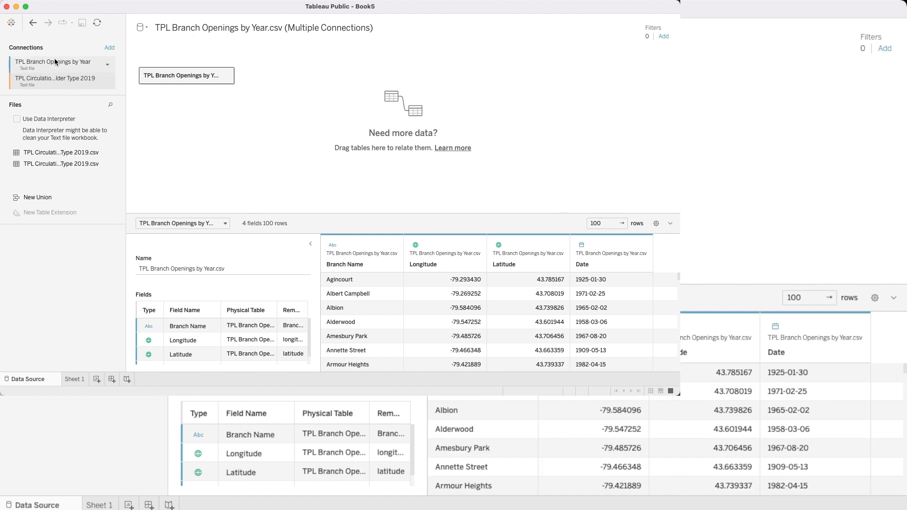
Step: Add a spatial file connection to Neighbourhoods - 4326.shp from its folder in Downloads
{"action": "left_click", "coordinate": [110, 48]}
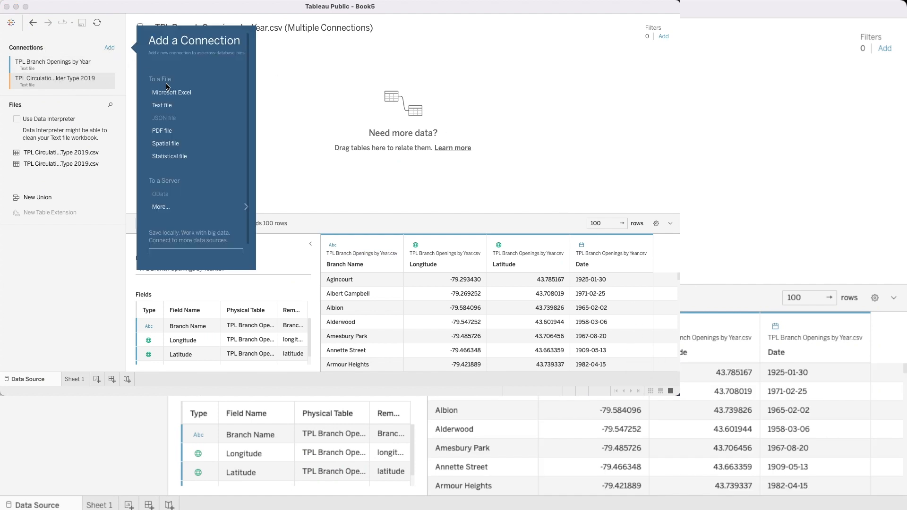
{"action": "left_click", "coordinate": [196, 143]}
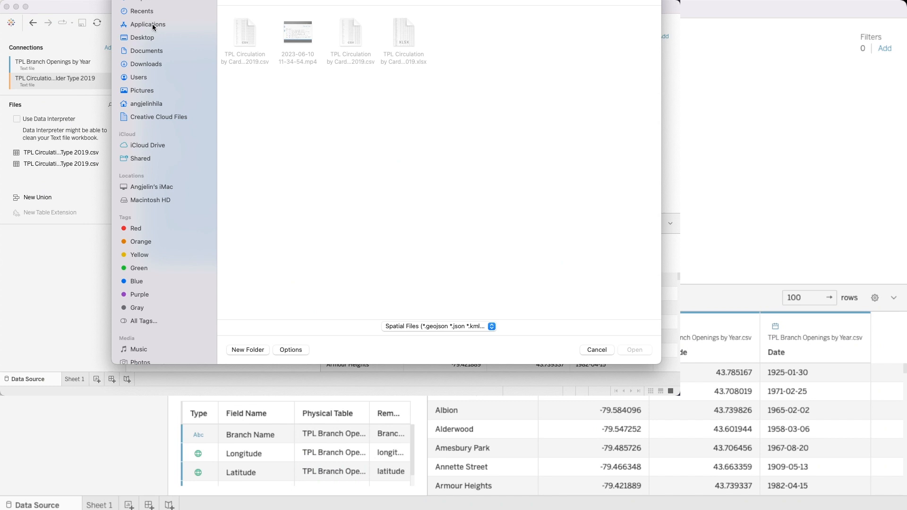
{"action": "left_click", "coordinate": [149, 63]}
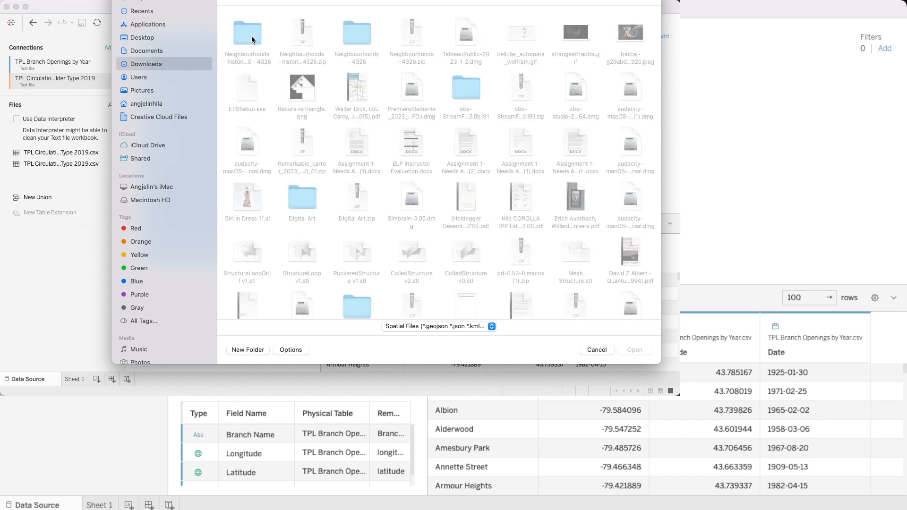
{"action": "double_click", "coordinate": [251, 36]}
{"action": "left_click", "coordinate": [400, 48]}
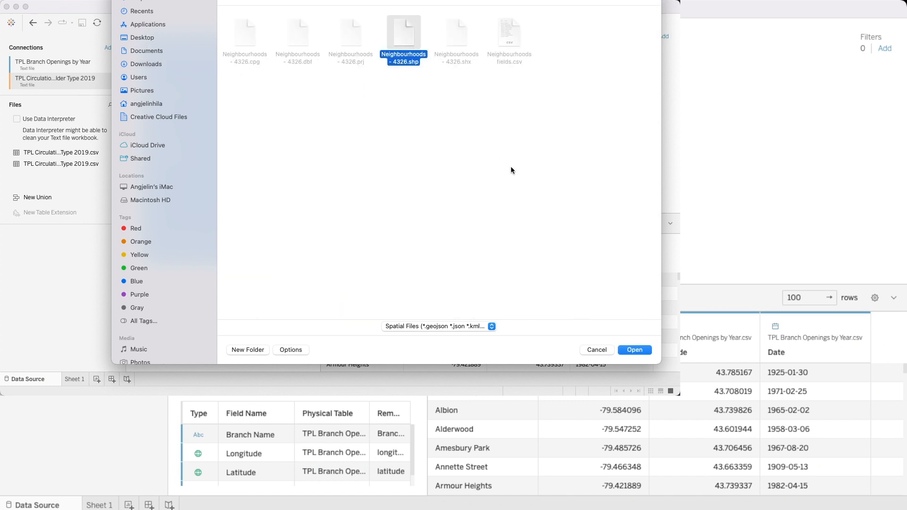
{"action": "left_click", "coordinate": [633, 350]}
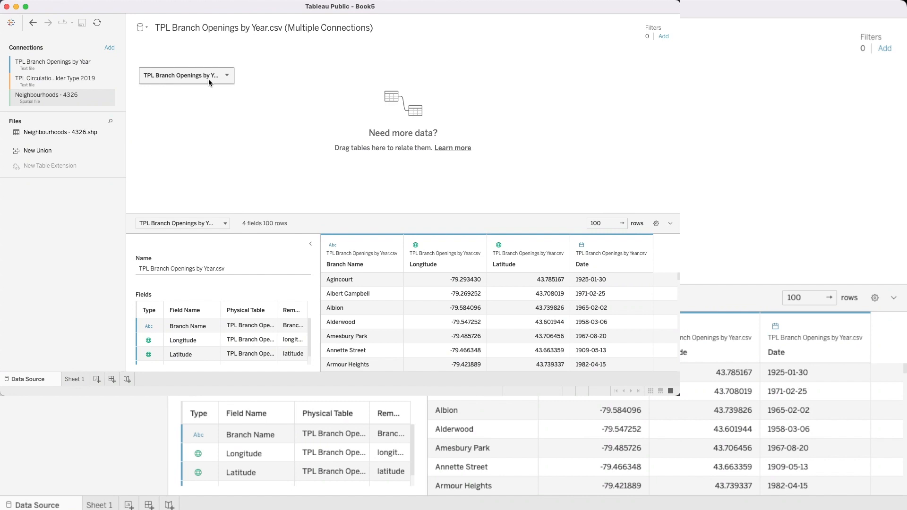
Step: Open the physical tables of TPL Branch Openings by Year.csv and join TPL Circulation by Card Holder Type 2019.csv to it
{"action": "double_click", "coordinate": [192, 79]}
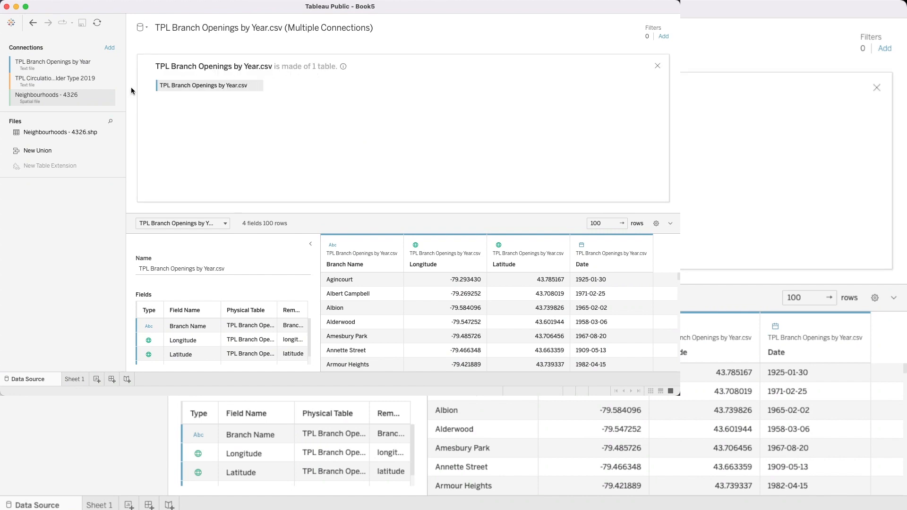
{"action": "left_click", "coordinate": [35, 86]}
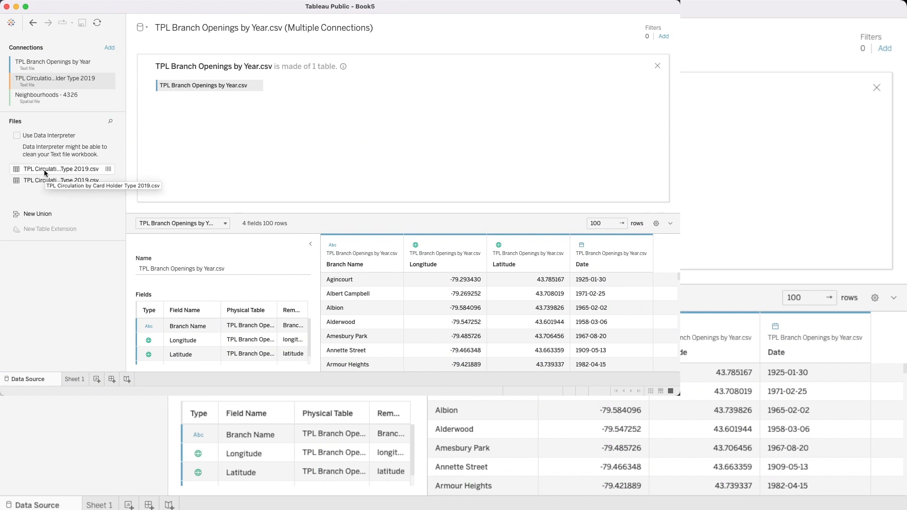
{"action": "left_click_drag", "start_coordinate": [44, 172], "coordinate": [313, 84]}
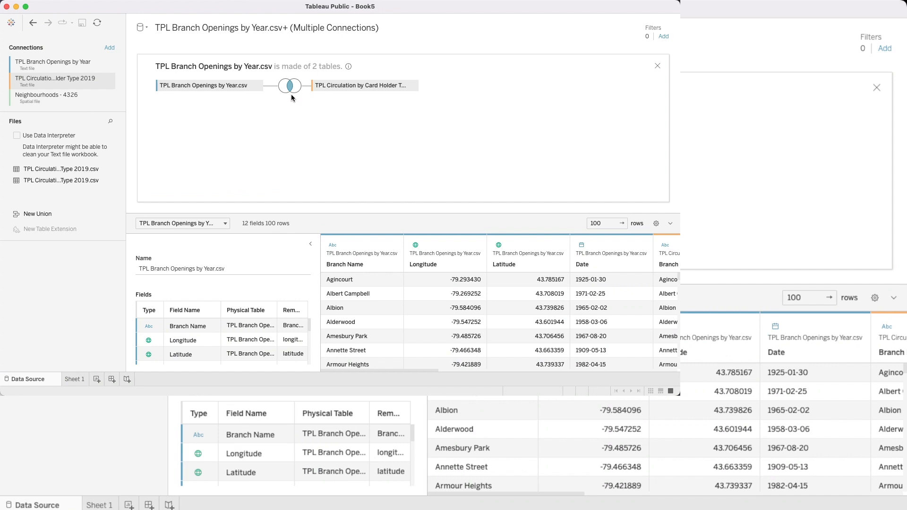
Step: Review the join type, matched fields and operator between the branch openings and circulation tables, keeping the Inner join with the equals operator
{"action": "mouse_move", "coordinate": [290, 94]}
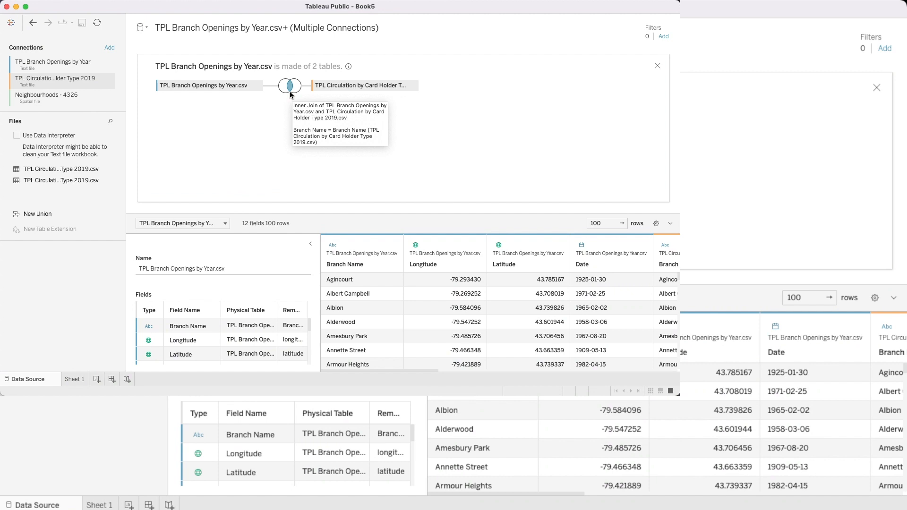
{"action": "left_click", "coordinate": [291, 90]}
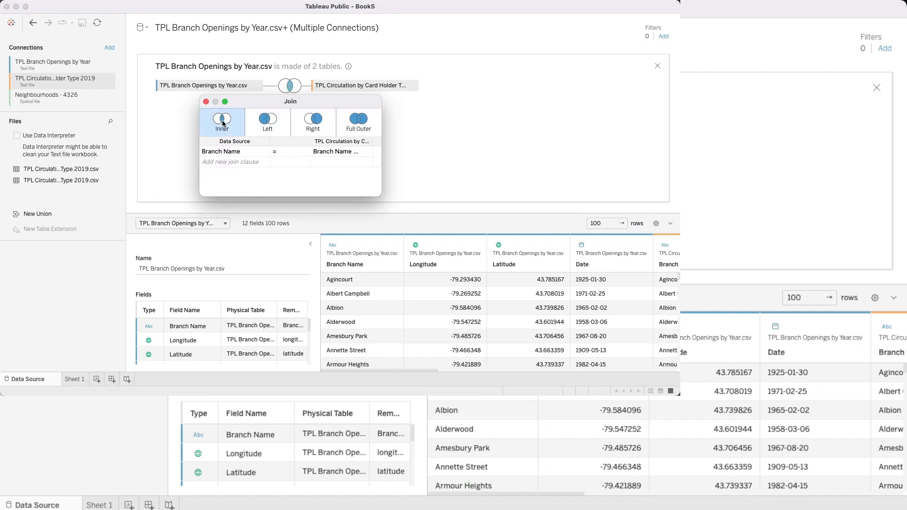
{"action": "left_click", "coordinate": [237, 152]}
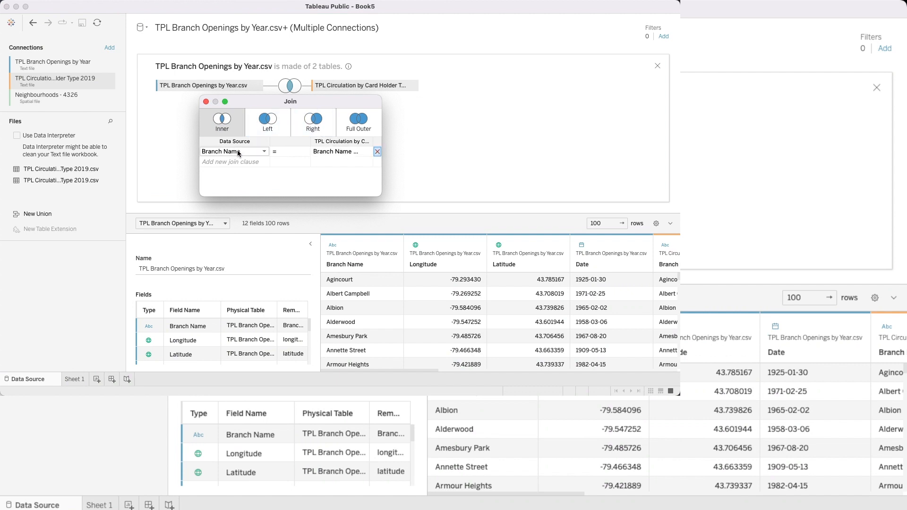
{"action": "left_click", "coordinate": [346, 152]}
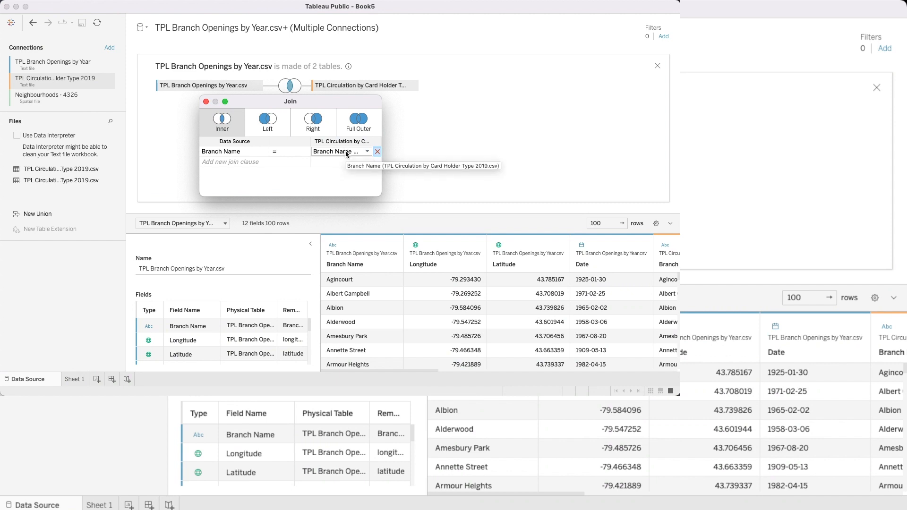
{"action": "left_click", "coordinate": [301, 152]}
{"action": "left_click", "coordinate": [305, 152]}
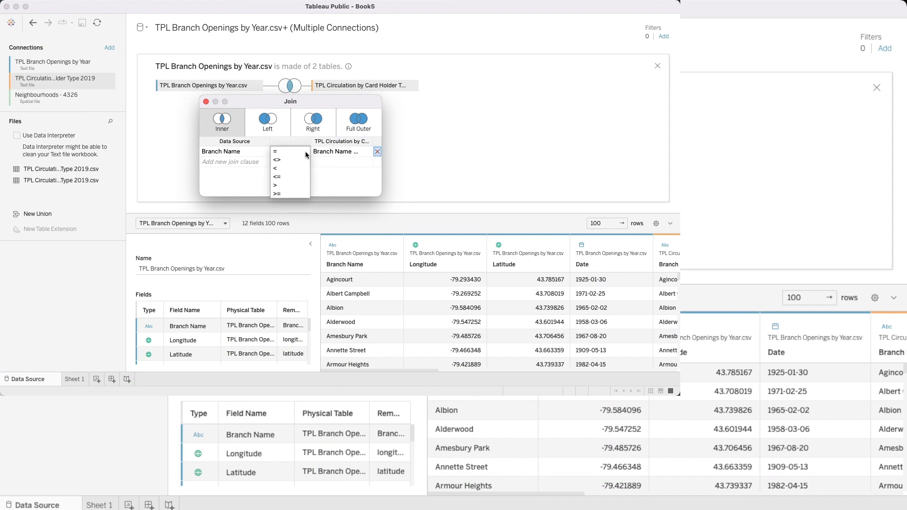
{"action": "left_click", "coordinate": [281, 153]}
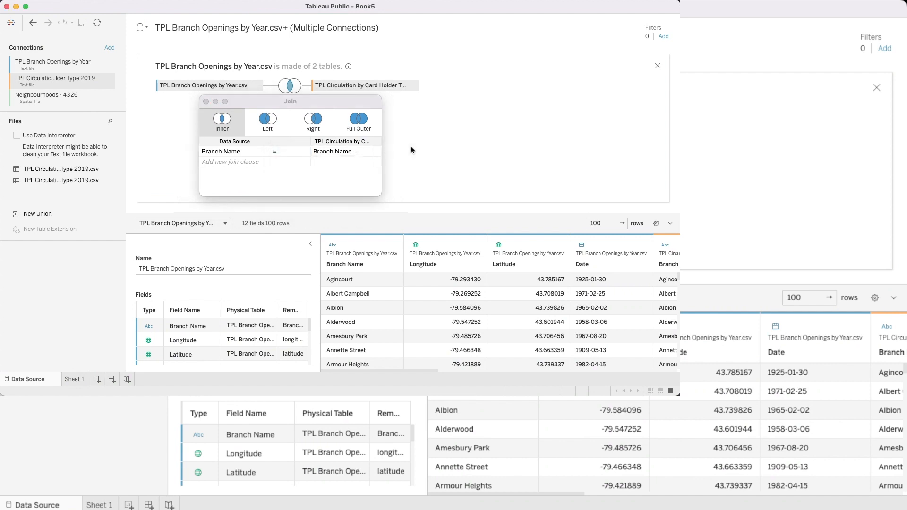
{"action": "left_click", "coordinate": [203, 101]}
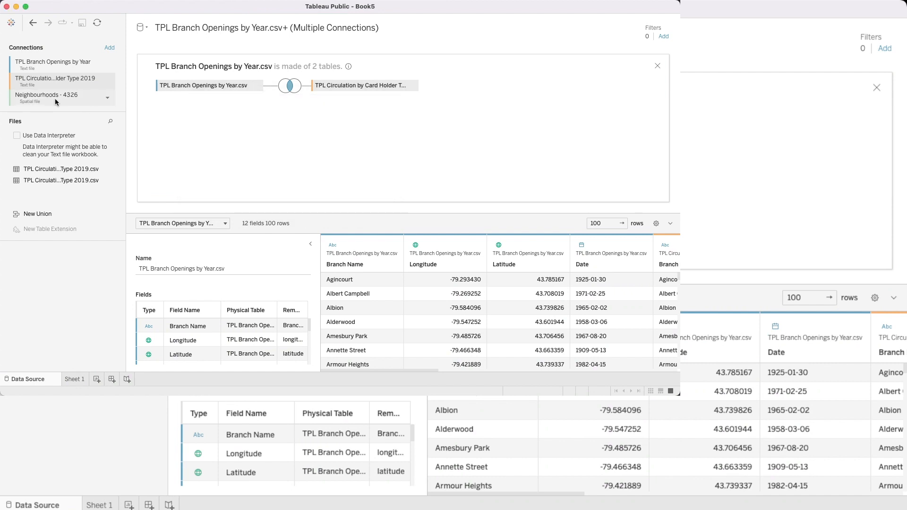
Step: Add Neighbourhoods - 4326.shp to the joined tables and define the data source side of its join clause as MAKEPOINT([Latitude], [Longitude])
{"action": "left_click", "coordinate": [66, 107]}
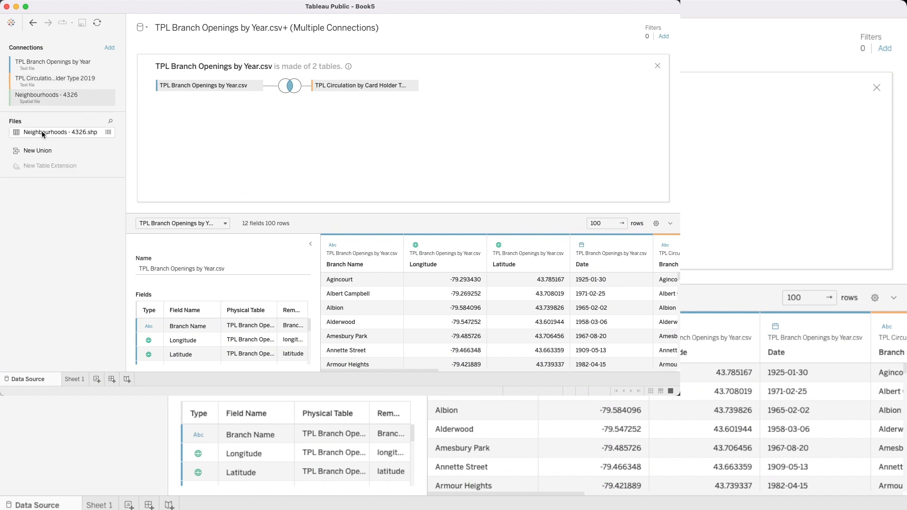
{"action": "left_click_drag", "start_coordinate": [42, 132], "coordinate": [312, 123]}
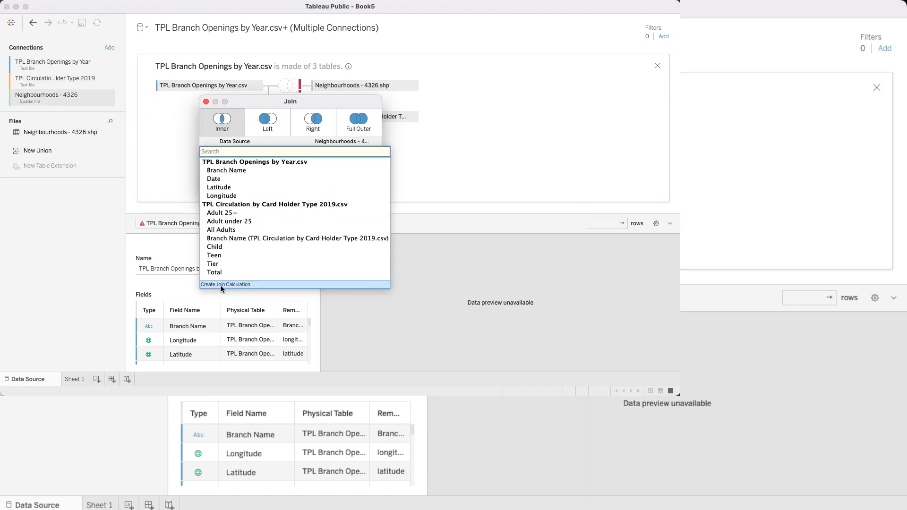
{"action": "left_click", "coordinate": [220, 285]}
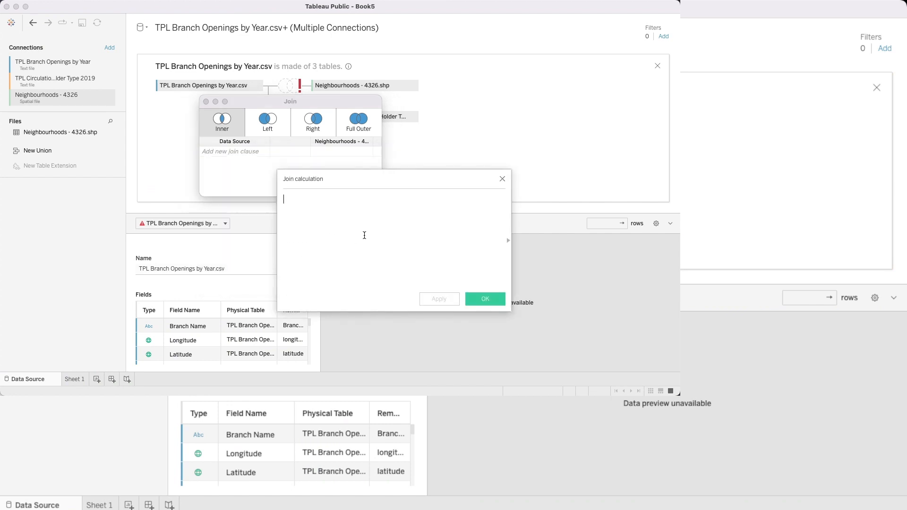
{"action": "type", "text": "Ma"}
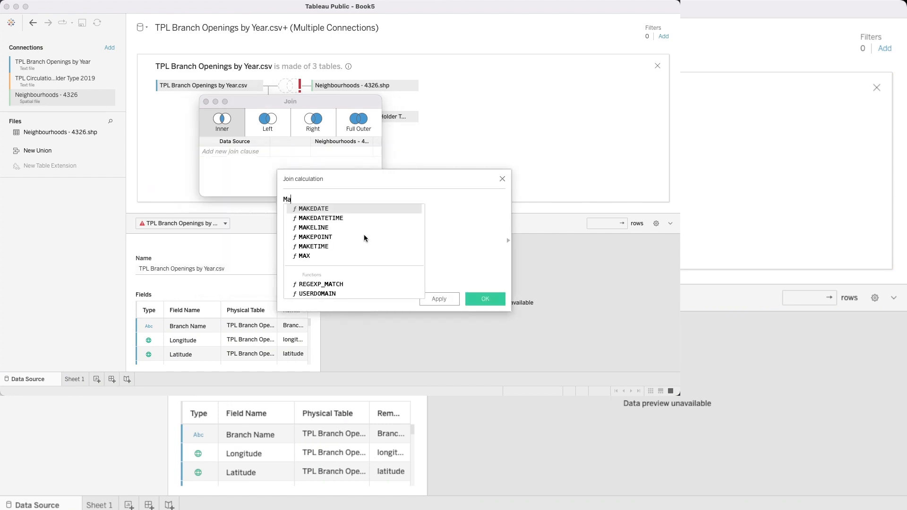
{"action": "type", "text": "kepoint"}
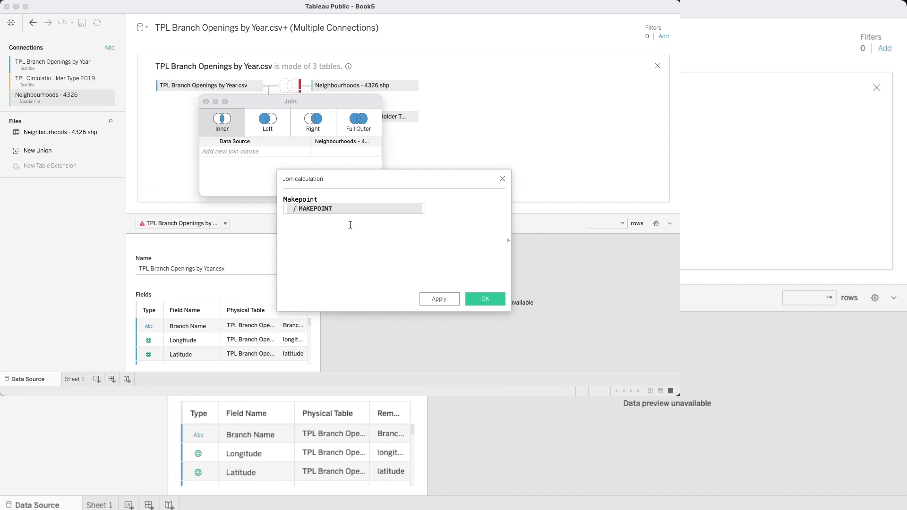
{"action": "double_click", "coordinate": [313, 209]}
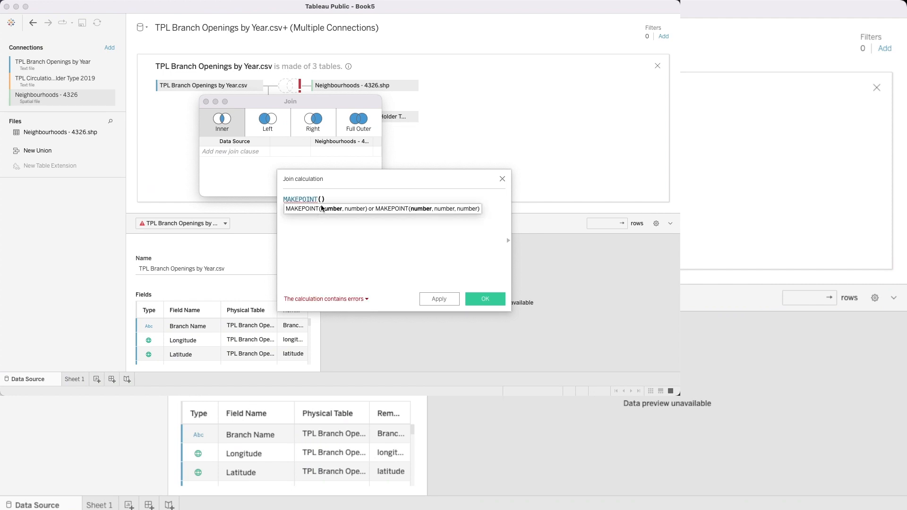
{"action": "type", "text": "lat"}
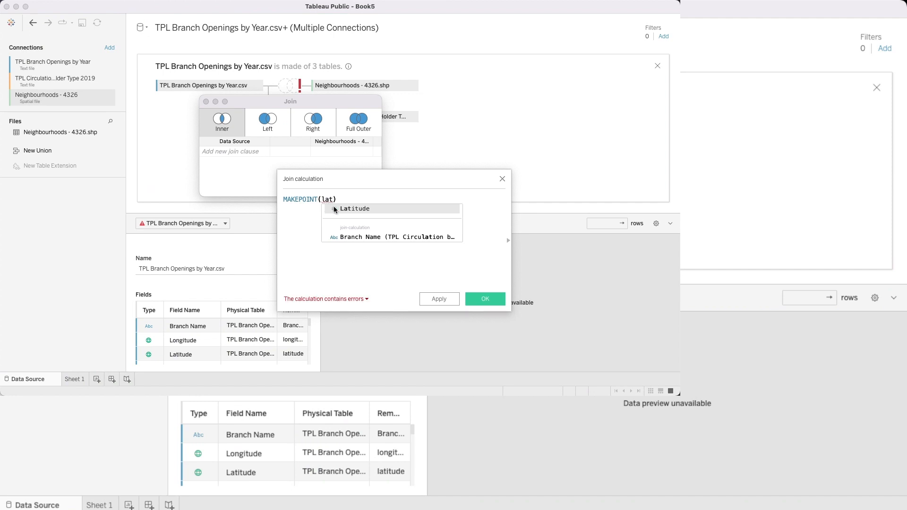
{"action": "double_click", "coordinate": [334, 209]}
{"action": "type", "text": ", long"}
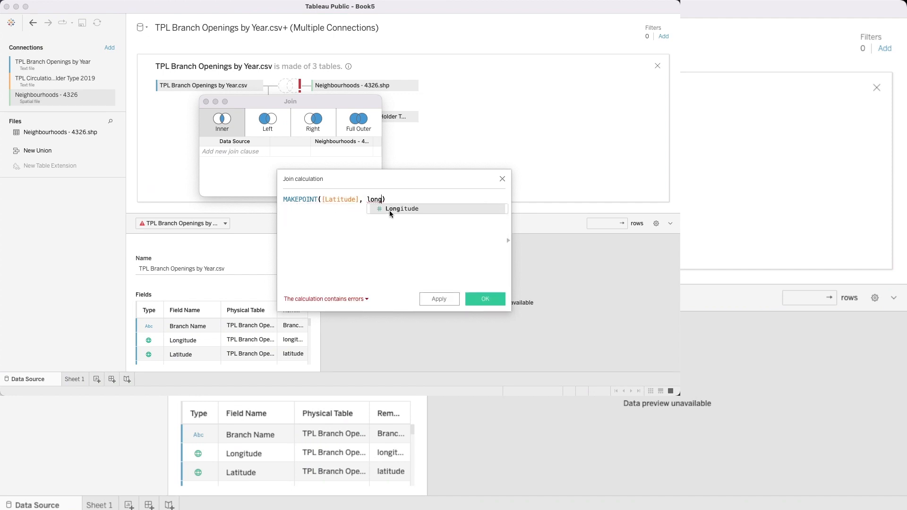
{"action": "double_click", "coordinate": [389, 210]}
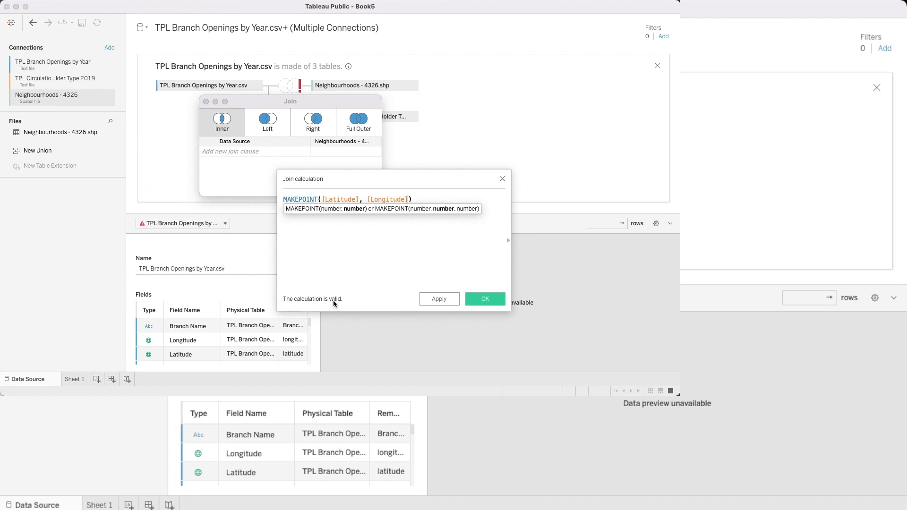
{"action": "left_click", "coordinate": [477, 305]}
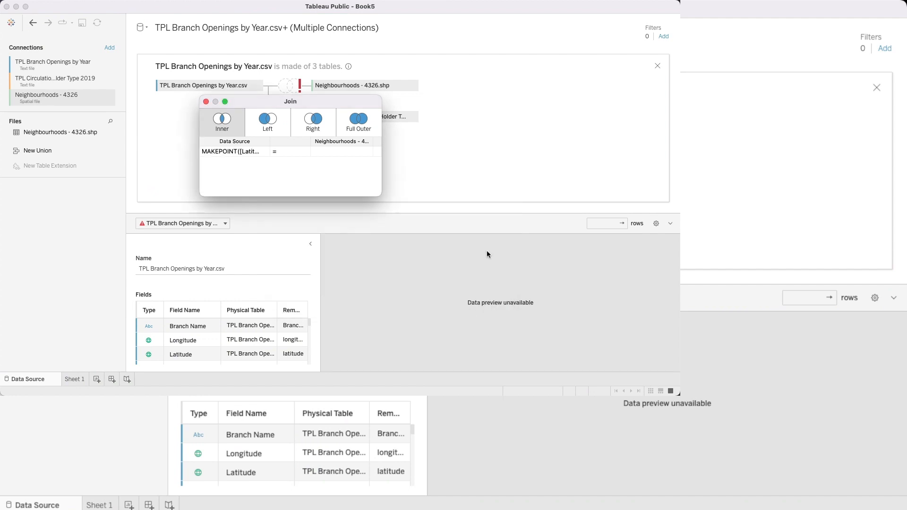
Step: Complete the neighbourhoods join clause by matching the MAKEPOINT calculation to the Geometry field with the Intersects operator
{"action": "left_click", "coordinate": [368, 152]}
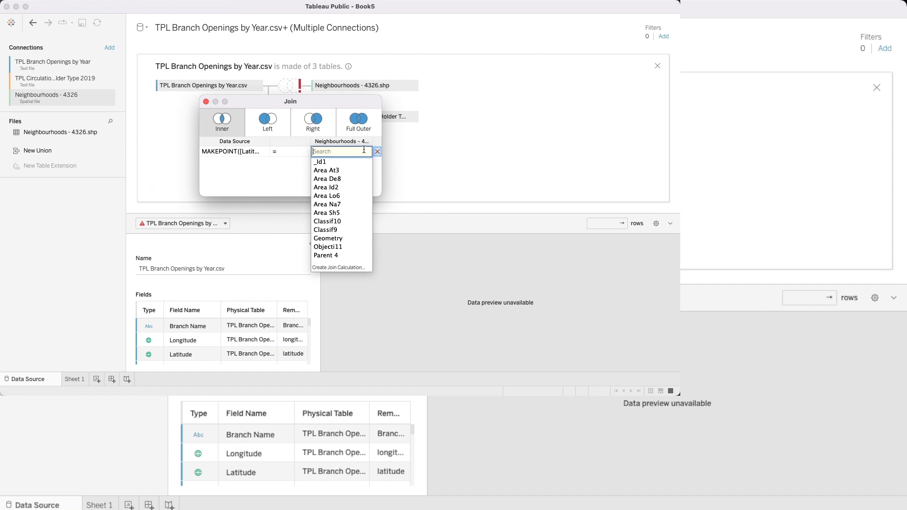
{"action": "left_click", "coordinate": [329, 238]}
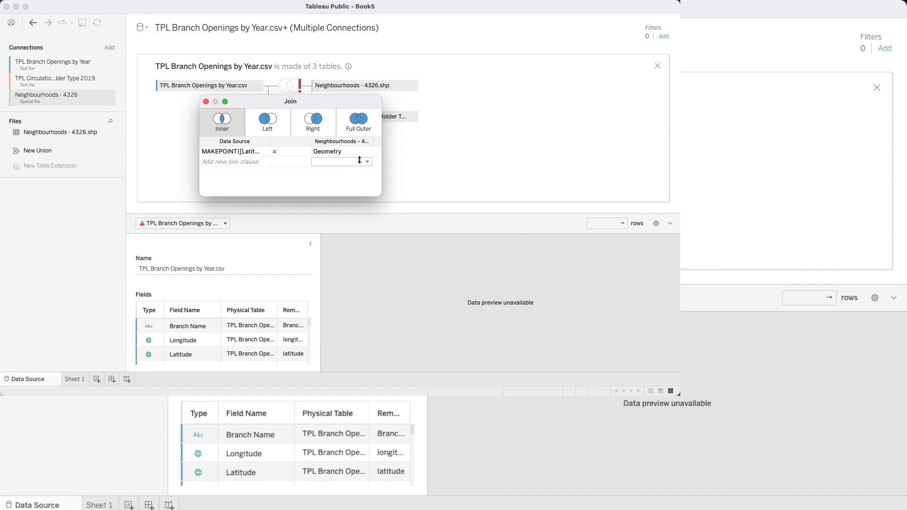
{"action": "left_click", "coordinate": [304, 152]}
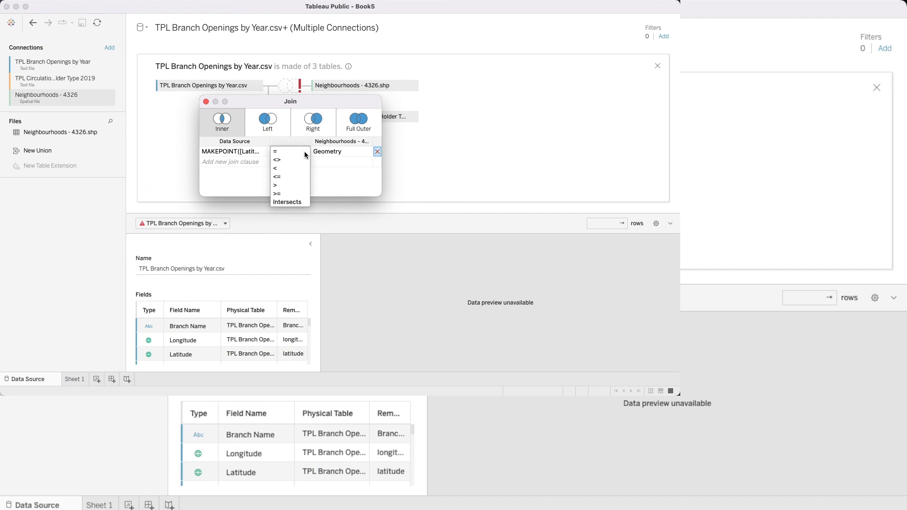
{"action": "left_click", "coordinate": [287, 203]}
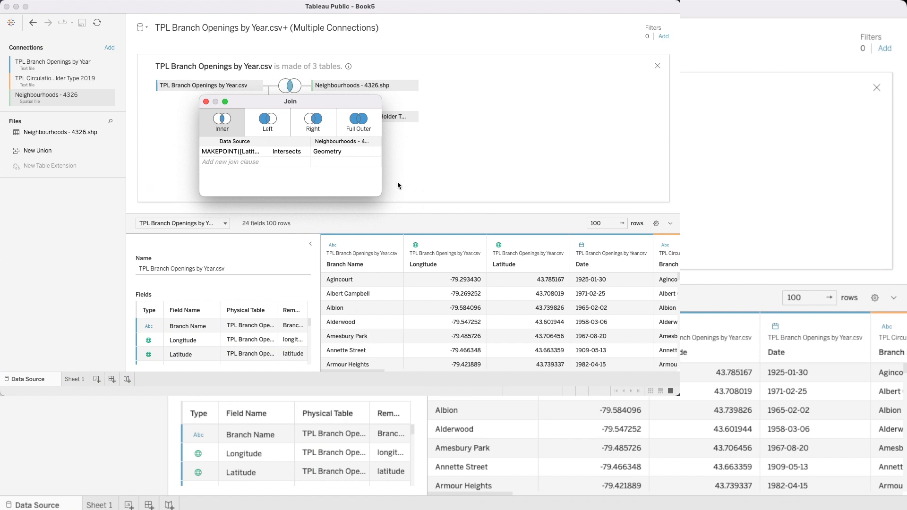
Step: Change both the Neighbourhoods - 4326.shp join and the TPL Circulation by Card Holder Type join to Full Outer
{"action": "left_click", "coordinate": [354, 132]}
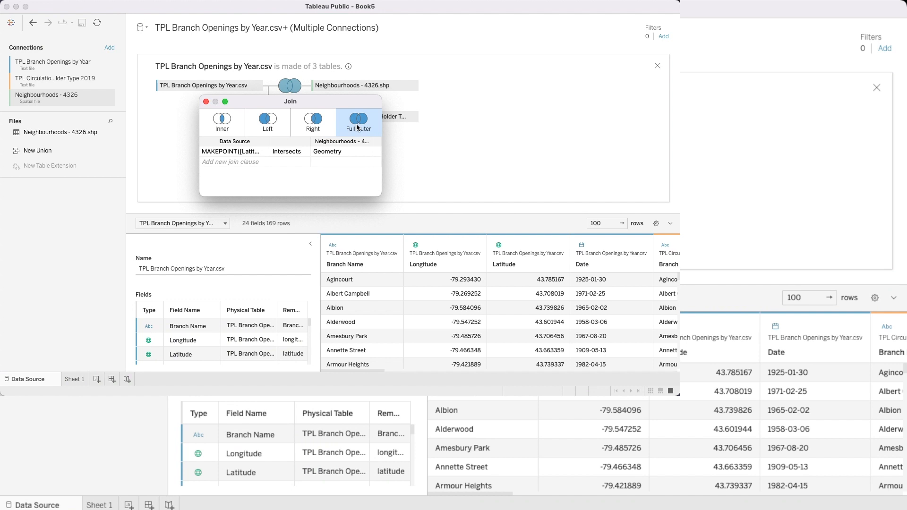
{"action": "left_click", "coordinate": [206, 101]}
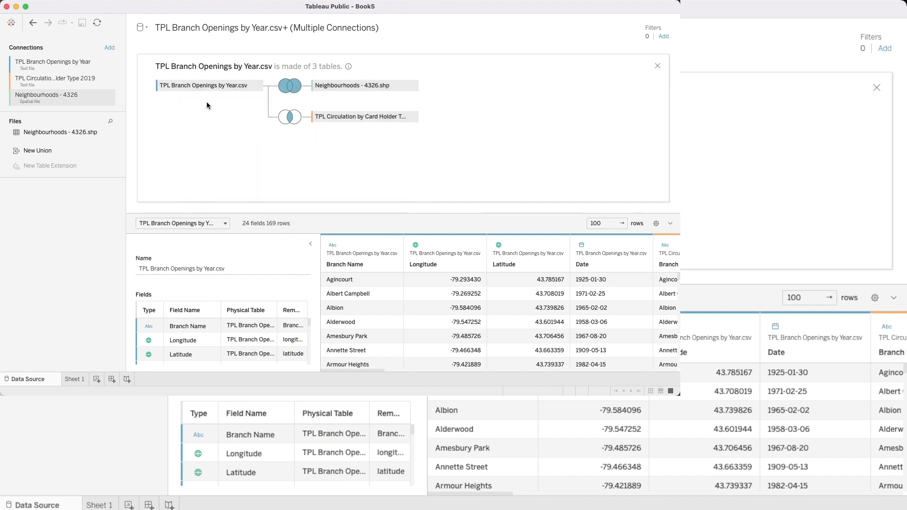
{"action": "left_click", "coordinate": [290, 123]}
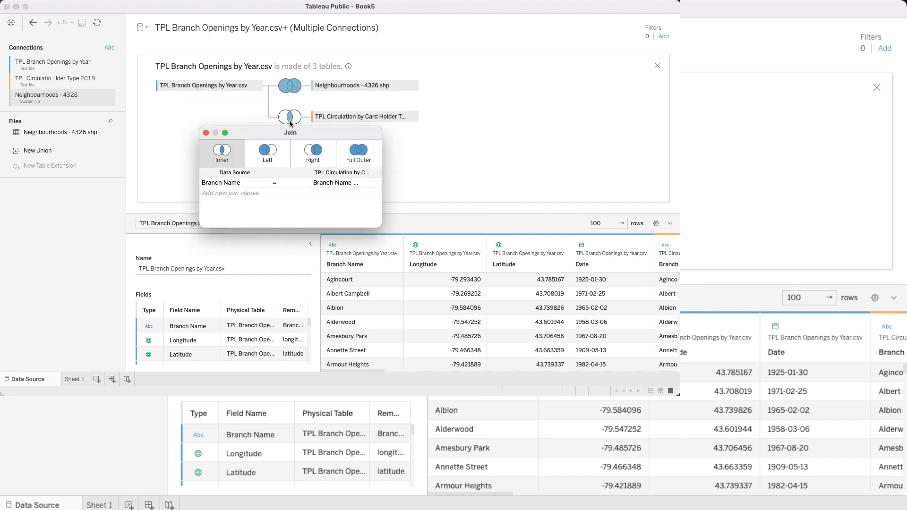
{"action": "left_click", "coordinate": [352, 151]}
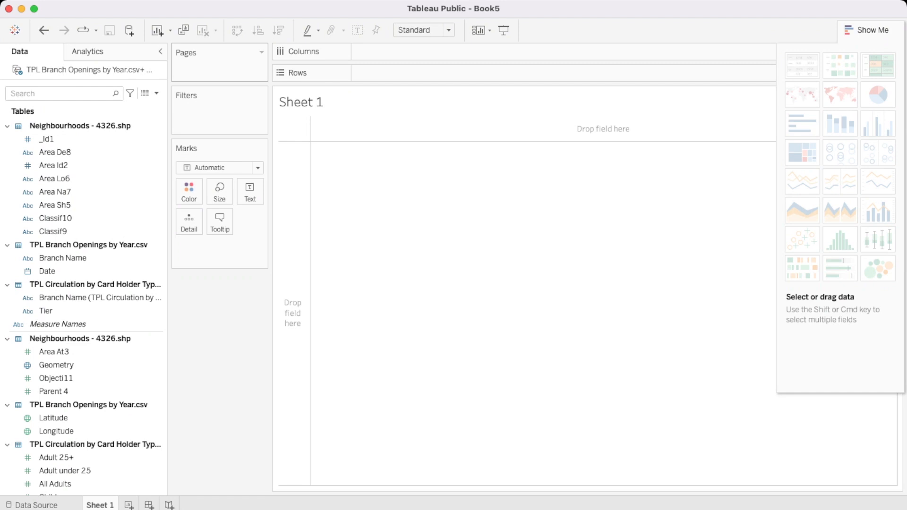
Step: Plot the neighbourhoods Geometry field as a map on Sheet 1
{"action": "scroll", "coordinate": [90, 298], "scroll_direction": "down", "scroll_amount": 5}
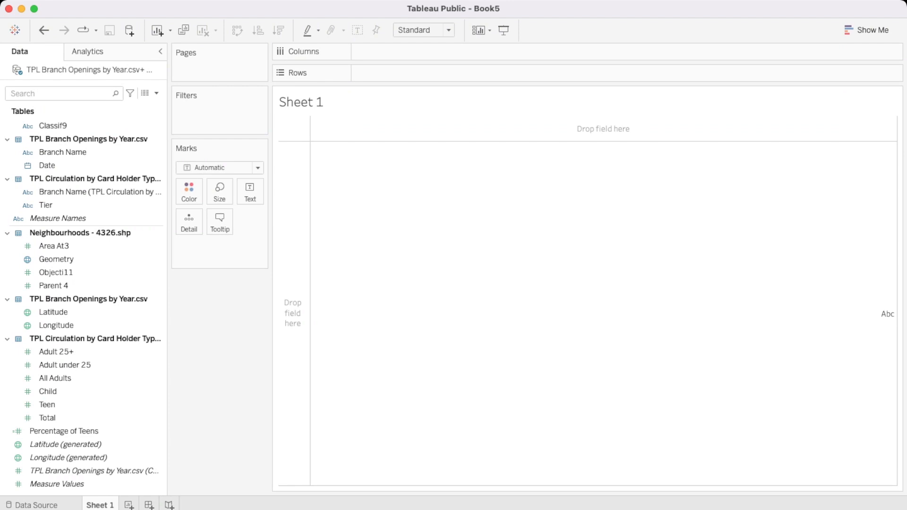
{"action": "scroll", "coordinate": [87, 307], "scroll_direction": "up", "scroll_amount": 5}
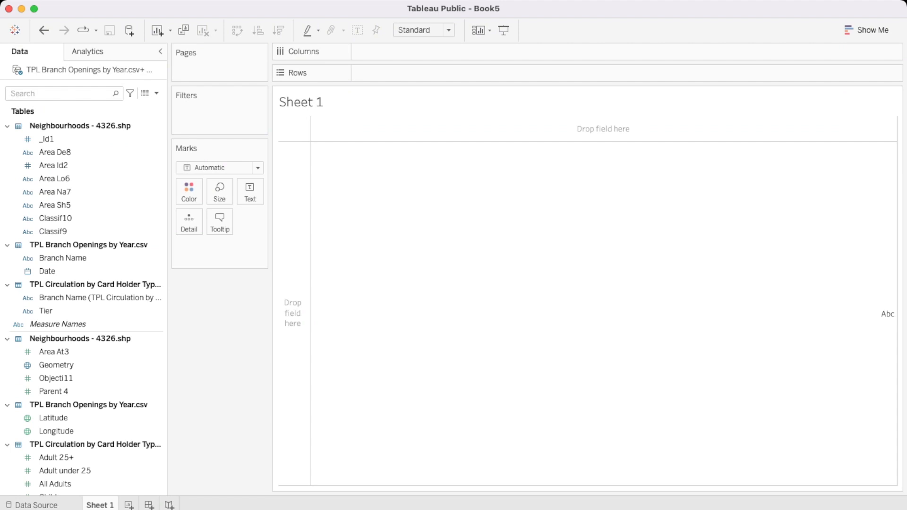
{"action": "scroll", "coordinate": [88, 307], "scroll_direction": "down", "scroll_amount": 5}
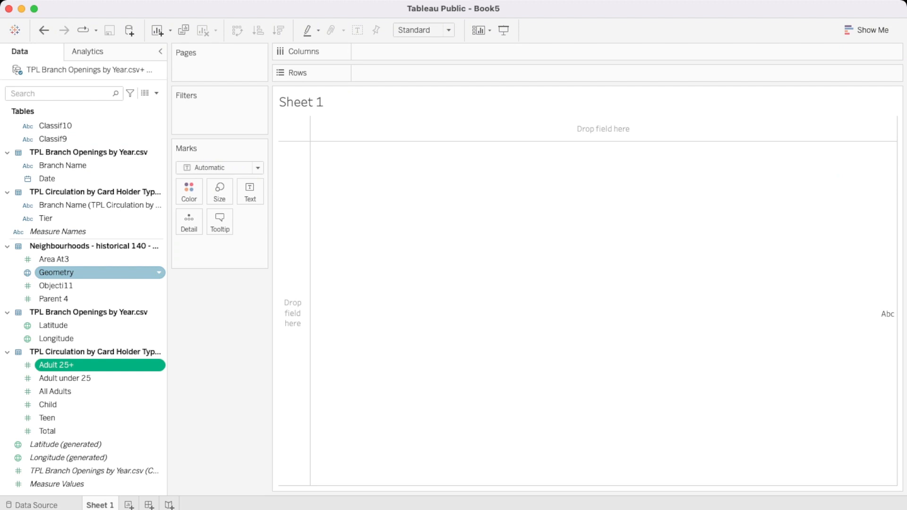
{"action": "left_click_drag", "start_coordinate": [56, 273], "coordinate": [473, 293]}
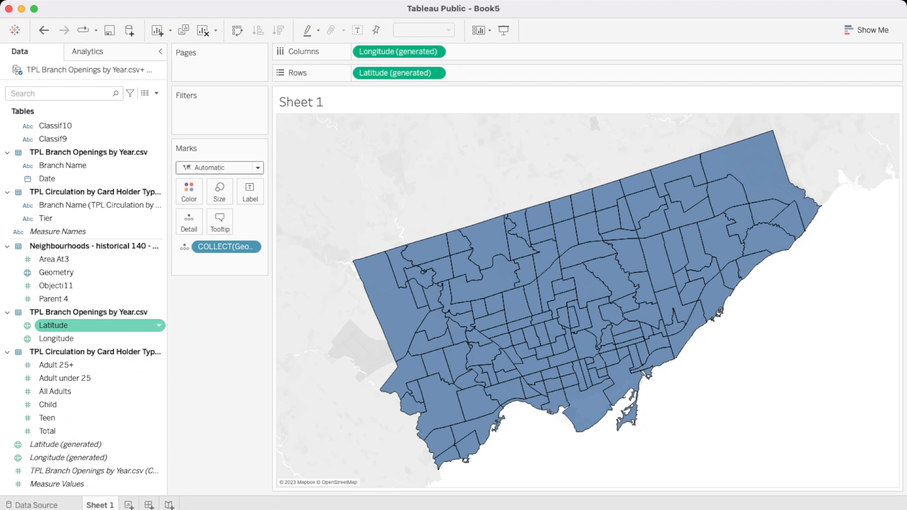
Step: Add the branch openings Latitude field to the map as a new marks layer and convert it to a dimension
{"action": "left_click_drag", "start_coordinate": [53, 325], "coordinate": [142, 283]}
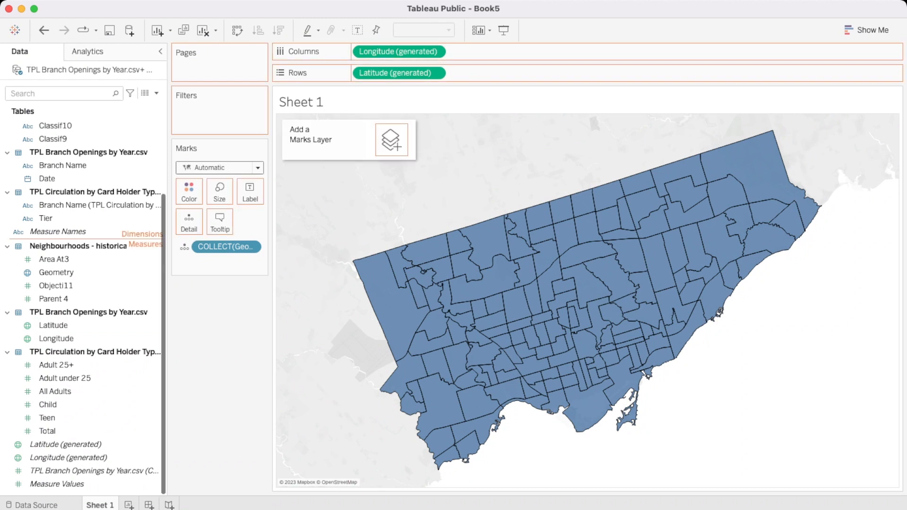
{"action": "left_click_drag", "start_coordinate": [142, 238], "coordinate": [392, 140]}
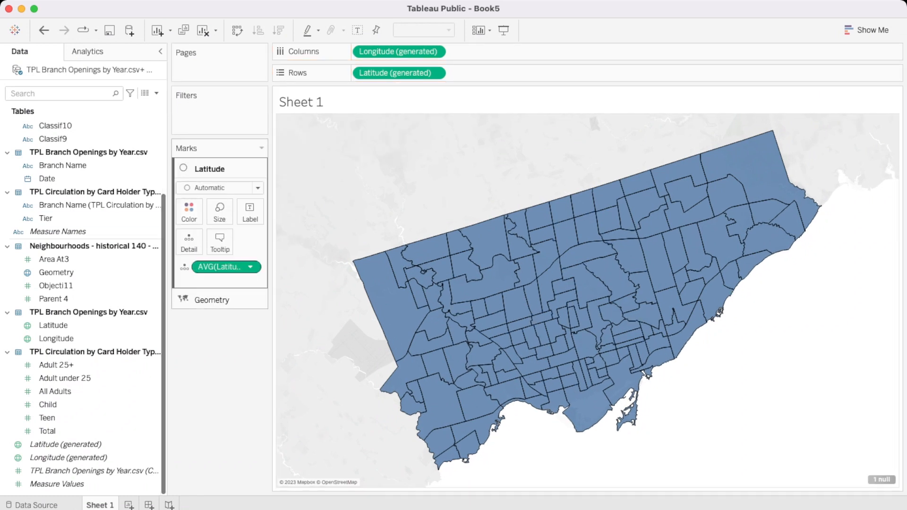
{"action": "left_click", "coordinate": [250, 267]}
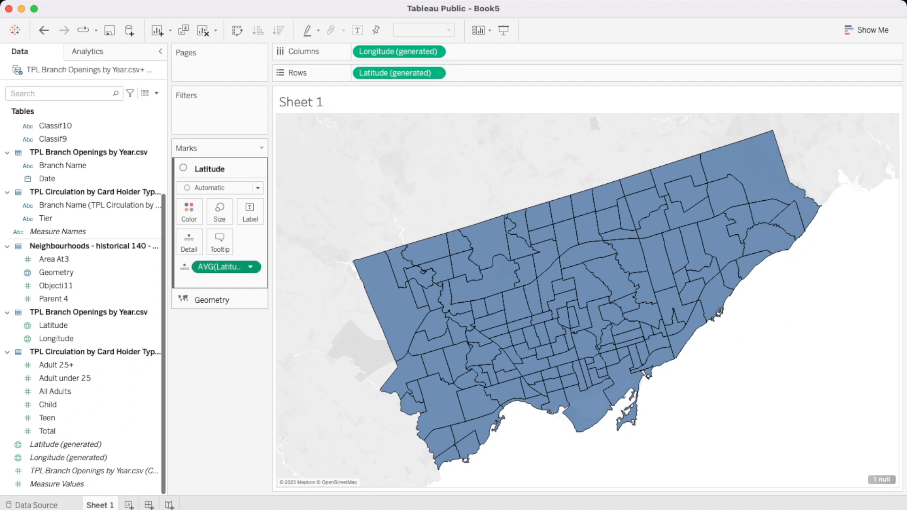
{"action": "left_click", "coordinate": [226, 344]}
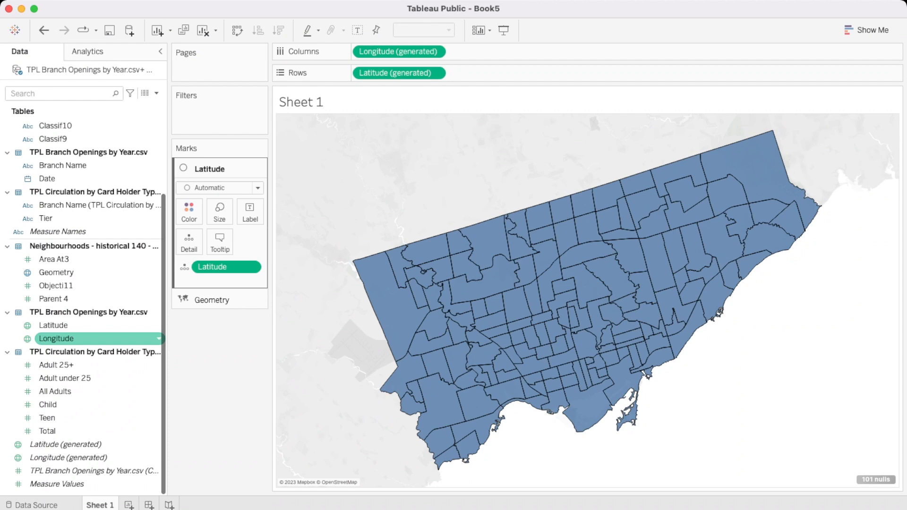
Step: Add the branch openings Longitude field to the Latitude layer's detail and inspect the coordinates of a couple of branch points
{"action": "left_click_drag", "start_coordinate": [56, 339], "coordinate": [210, 282]}
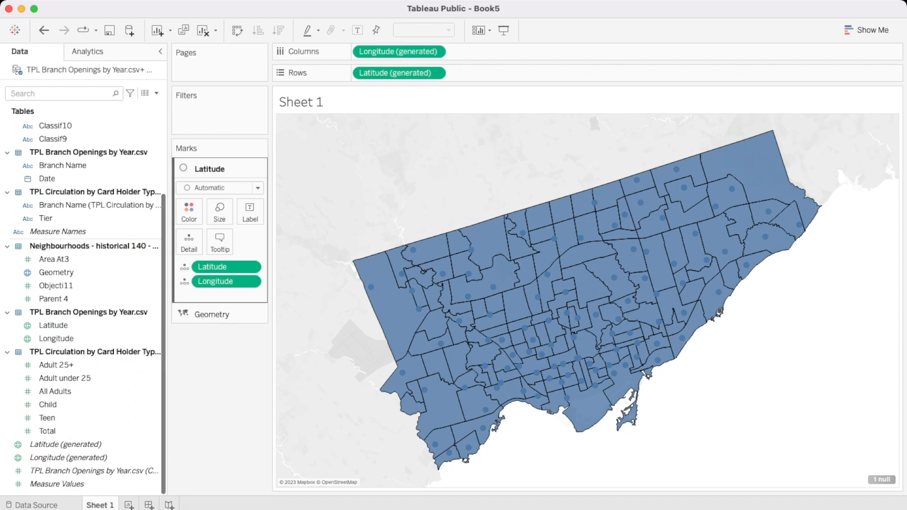
{"action": "mouse_move", "coordinate": [413, 250]}
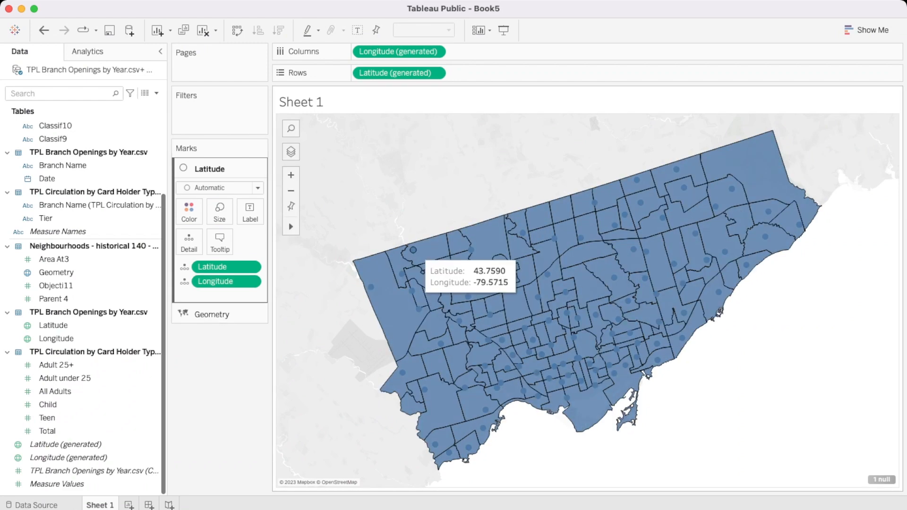
{"action": "mouse_move", "coordinate": [371, 287]}
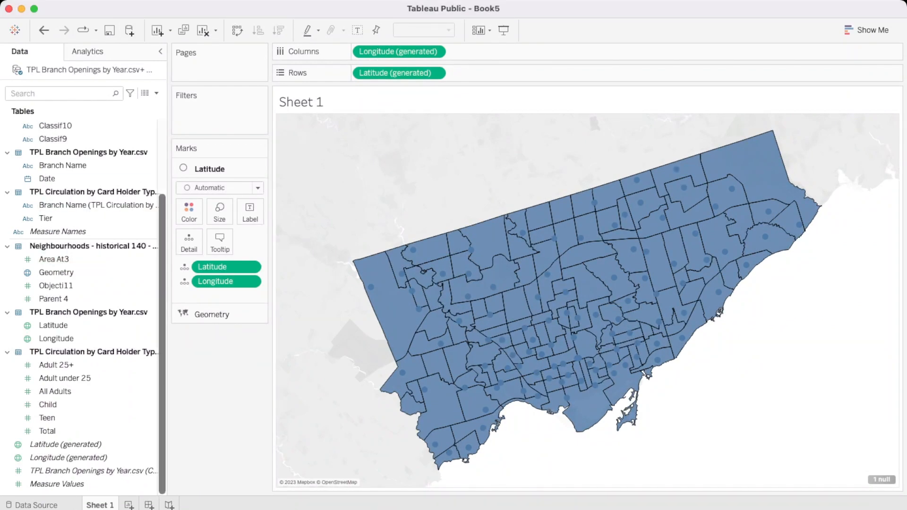
Step: Colour the Geometry layer's neighbourhood polygons by the Classif9 field
{"action": "scroll", "coordinate": [85, 205], "scroll_direction": "up", "scroll_amount": 5}
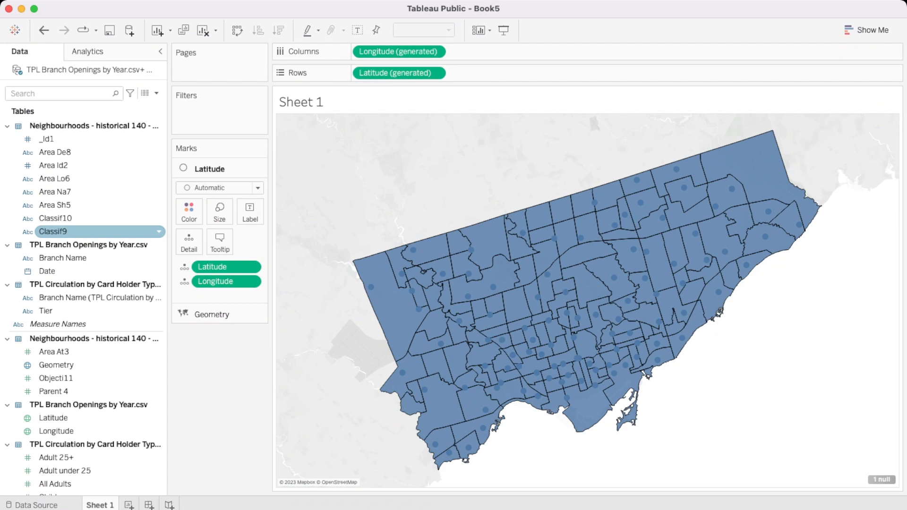
{"action": "left_click_drag", "start_coordinate": [53, 232], "coordinate": [103, 217]}
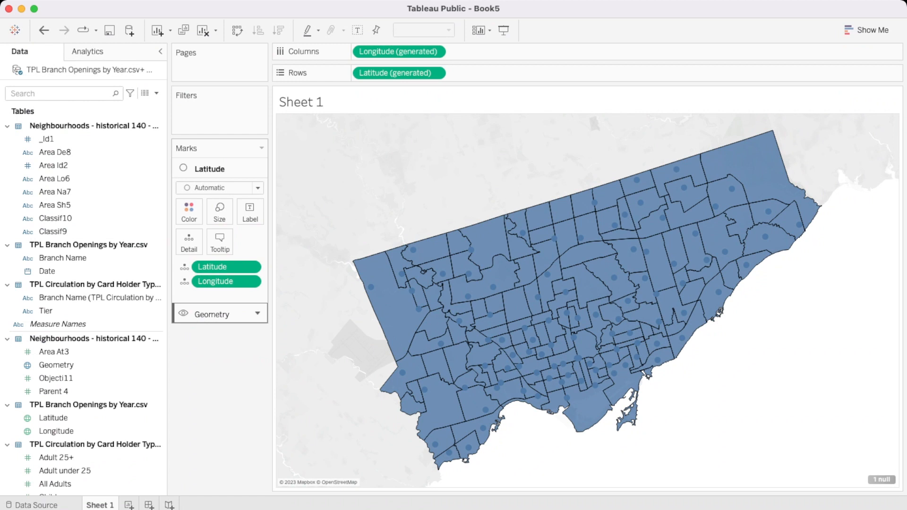
{"action": "left_click", "coordinate": [212, 314]}
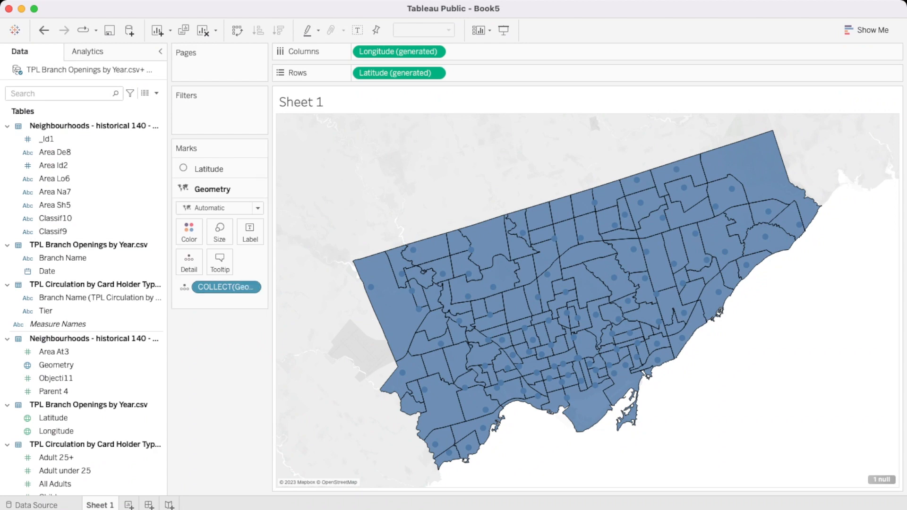
{"action": "left_click_drag", "start_coordinate": [55, 218], "coordinate": [189, 232]}
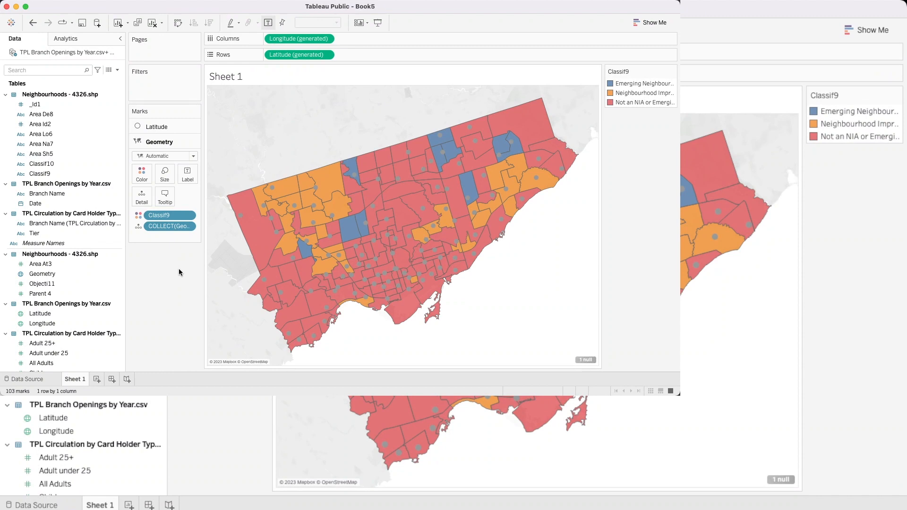
Step: Choose the Lightning Color Safe palette for editing the Geometry layer's Classif9 colours
{"action": "left_click", "coordinate": [142, 175]}
{"action": "left_click", "coordinate": [177, 205]}
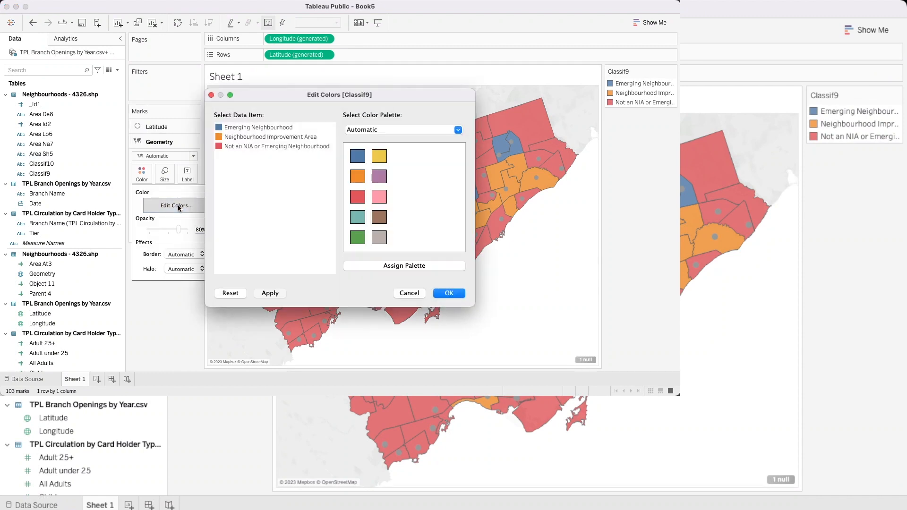
{"action": "left_click", "coordinate": [382, 129]}
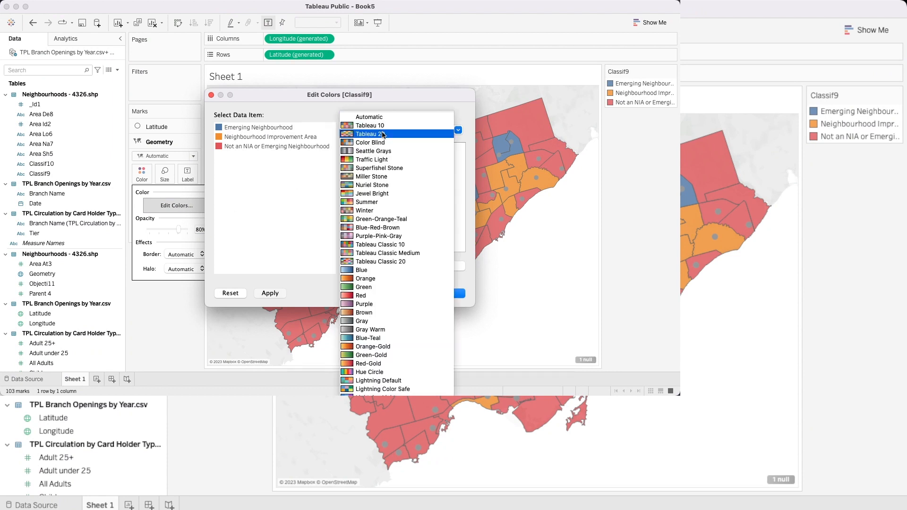
{"action": "left_click", "coordinate": [373, 389]}
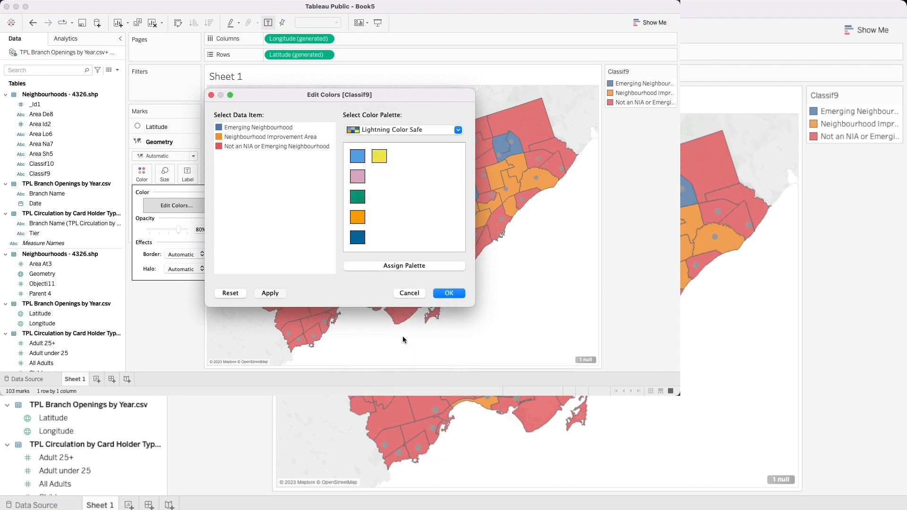
Step: Assign light blue to Emerging Neighbourhood, yellow to Neighbourhood Improvement Area and pink to Not an NIA or Emerging Neighbourhood
{"action": "left_click", "coordinate": [248, 128]}
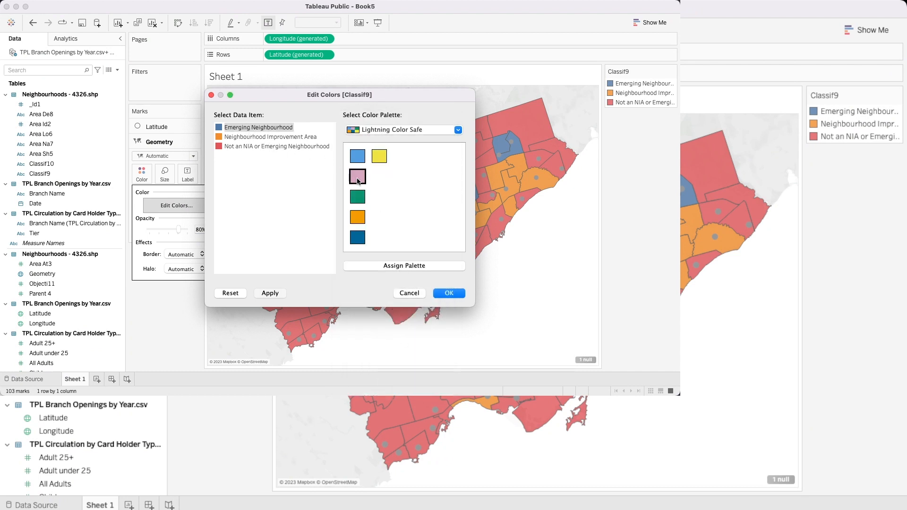
{"action": "left_click", "coordinate": [357, 156]}
{"action": "left_click", "coordinate": [231, 137]}
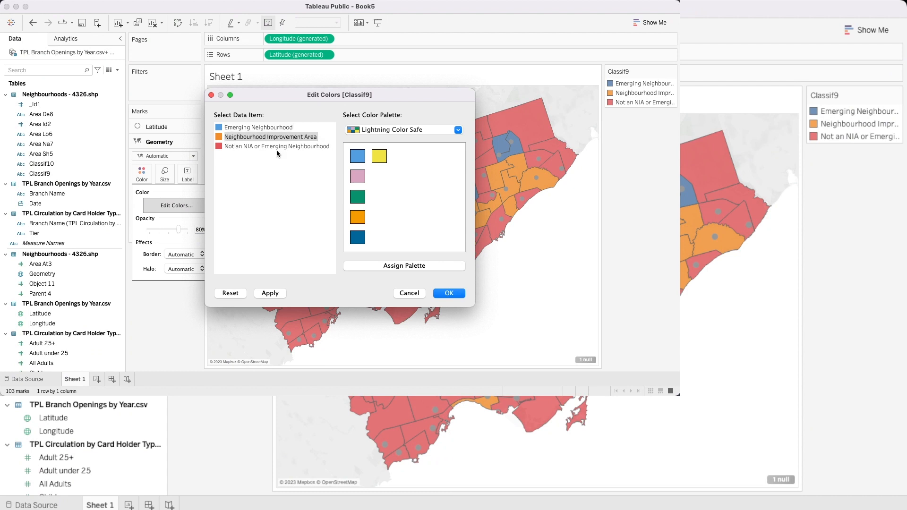
{"action": "left_click", "coordinate": [379, 156]}
{"action": "left_click", "coordinate": [268, 147]}
{"action": "left_click", "coordinate": [358, 176]}
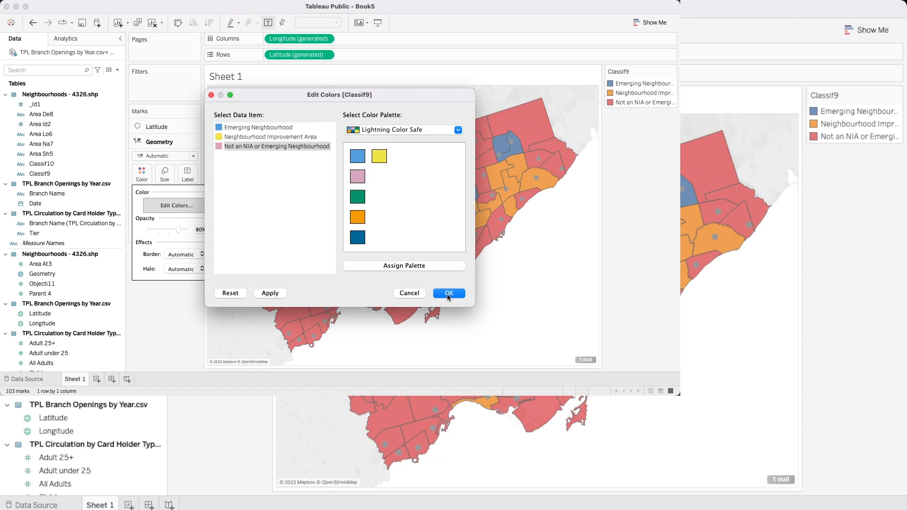
{"action": "left_click", "coordinate": [448, 293]}
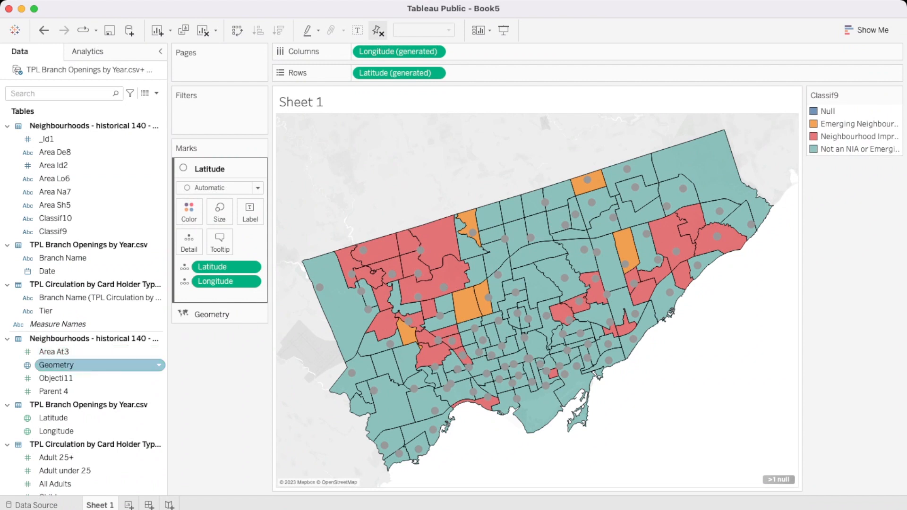
Step: Size the Latitude layer's branch marks by the Teen measure and colour them by Branch Name from the branch openings table
{"action": "scroll", "coordinate": [85, 364], "scroll_direction": "down", "scroll_amount": 5}
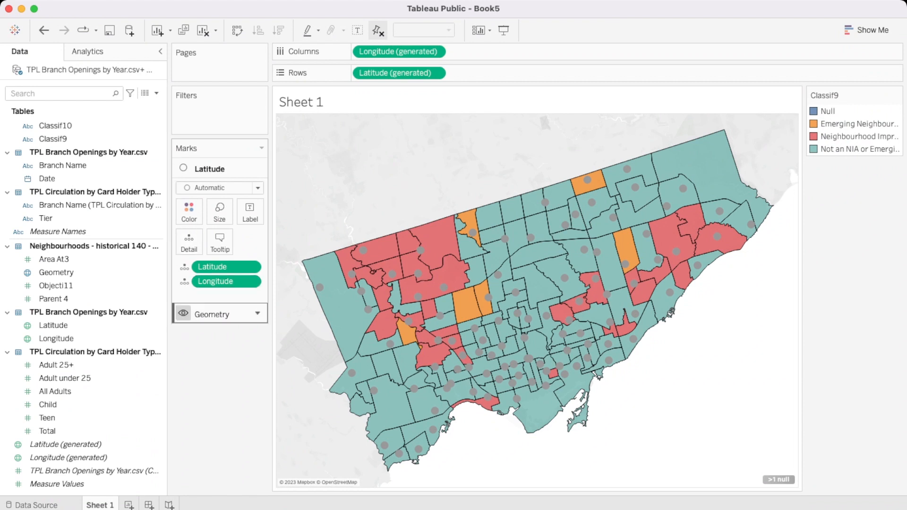
{"action": "left_click_drag", "start_coordinate": [94, 417], "coordinate": [219, 212]}
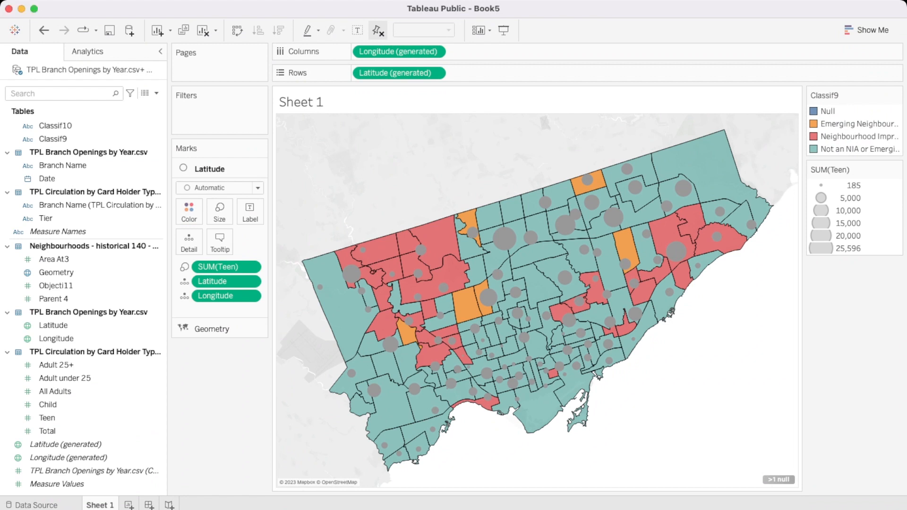
{"action": "scroll", "coordinate": [99, 352], "scroll_direction": "up", "scroll_amount": 5}
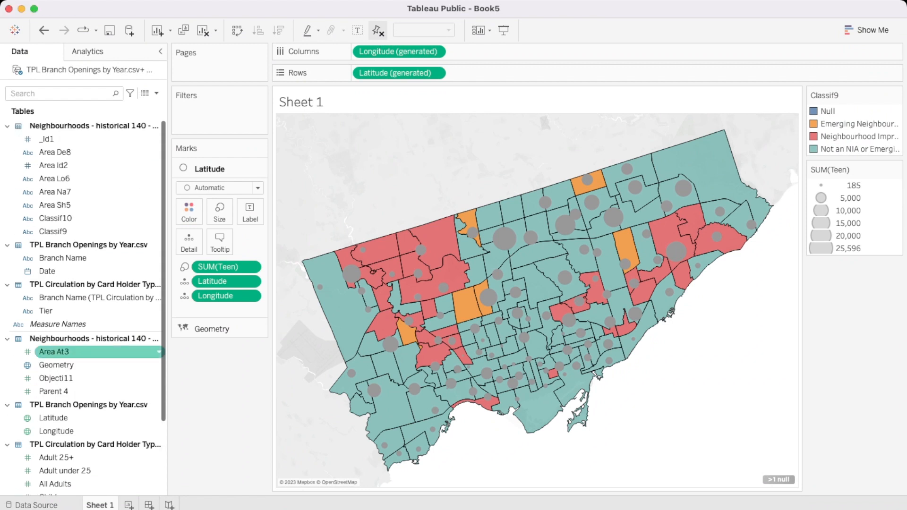
{"action": "left_click_drag", "start_coordinate": [62, 258], "coordinate": [188, 211]}
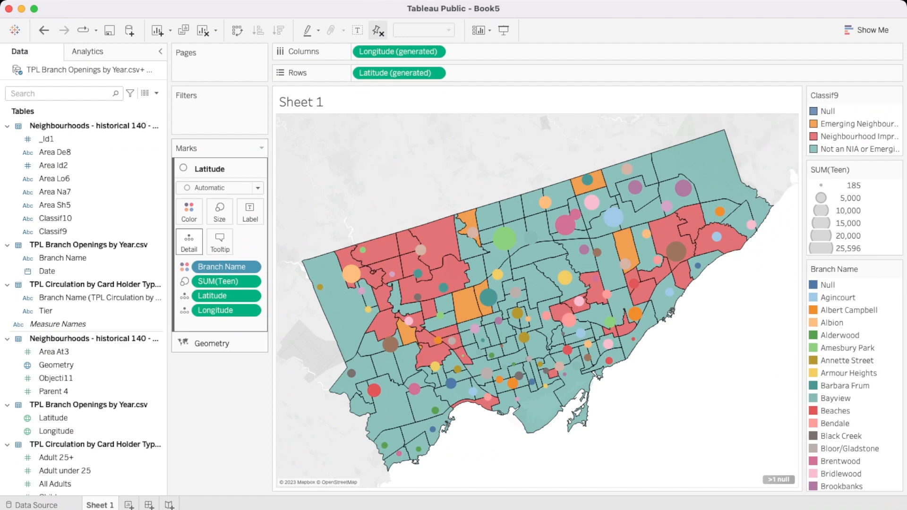
{"action": "left_click", "coordinate": [189, 212]}
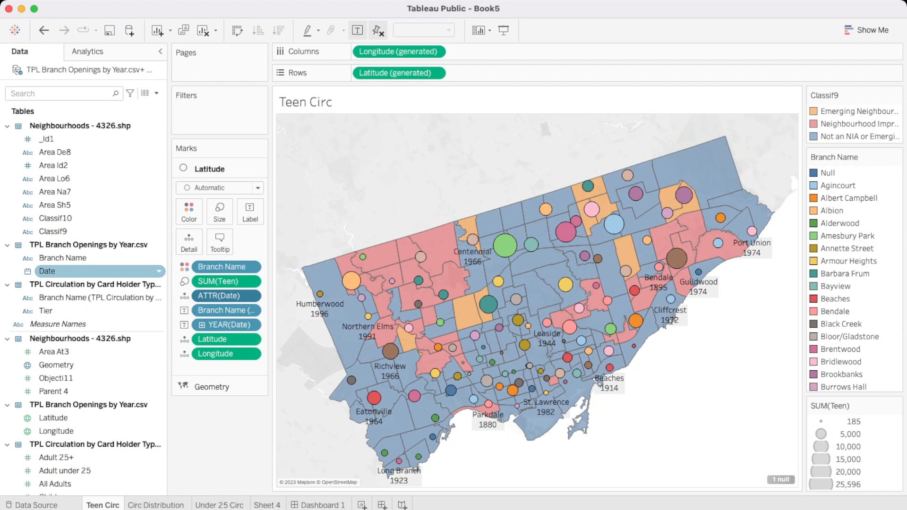
Step: Page the Teen Circ map by the year of Date, rewind to the Null page and play the pages forward
{"action": "left_click_drag", "start_coordinate": [62, 271], "coordinate": [71, 127]}
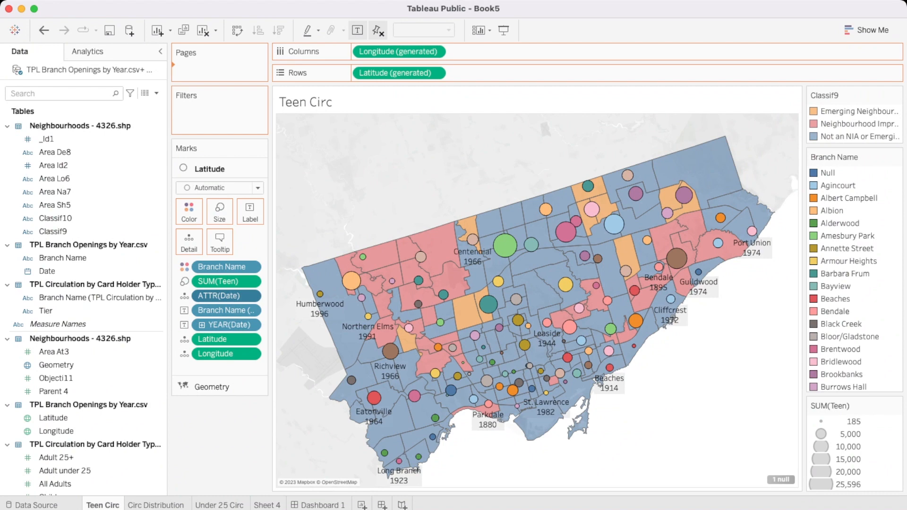
{"action": "left_click_drag", "start_coordinate": [213, 66], "coordinate": [212, 69]}
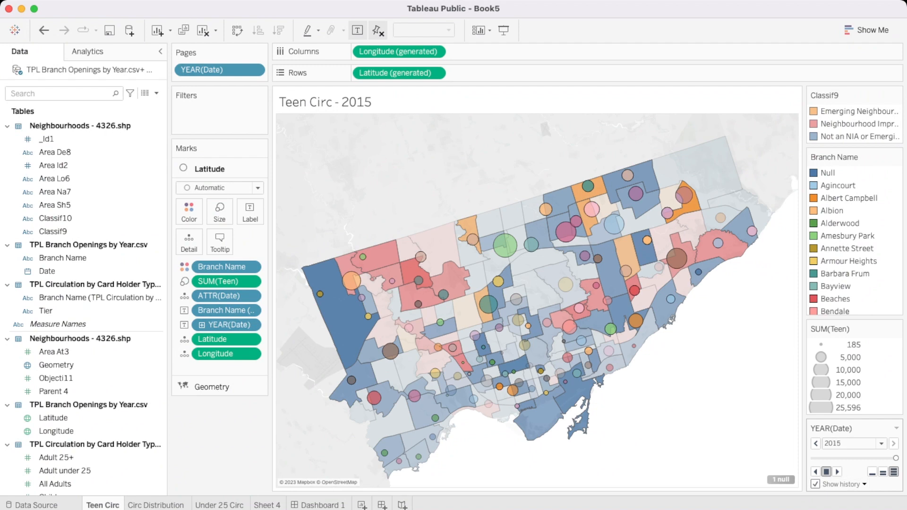
{"action": "left_click_drag", "start_coordinate": [895, 457], "coordinate": [813, 457]}
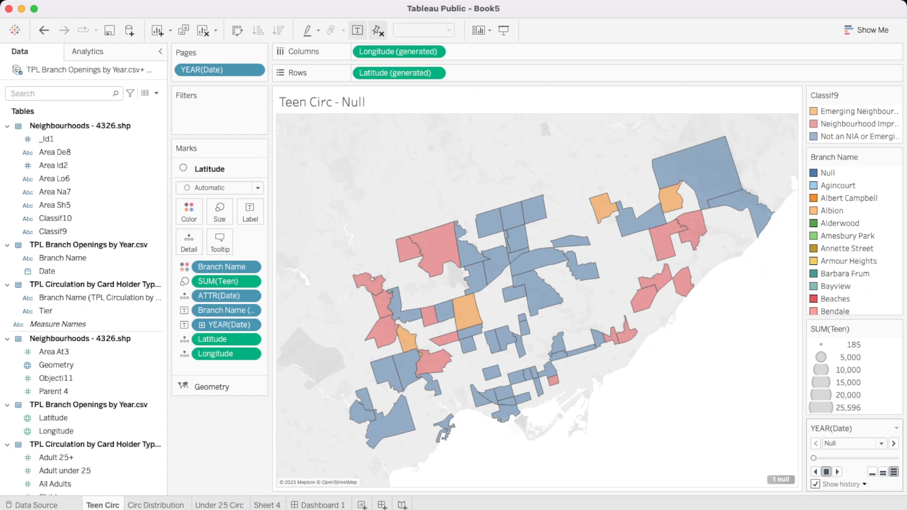
{"action": "left_click", "coordinate": [844, 484]}
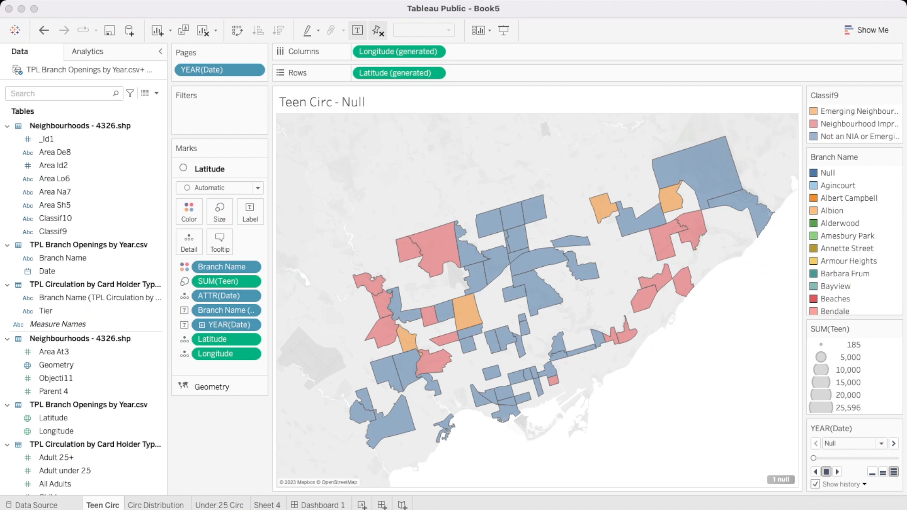
{"action": "key", "text": "Escape"}
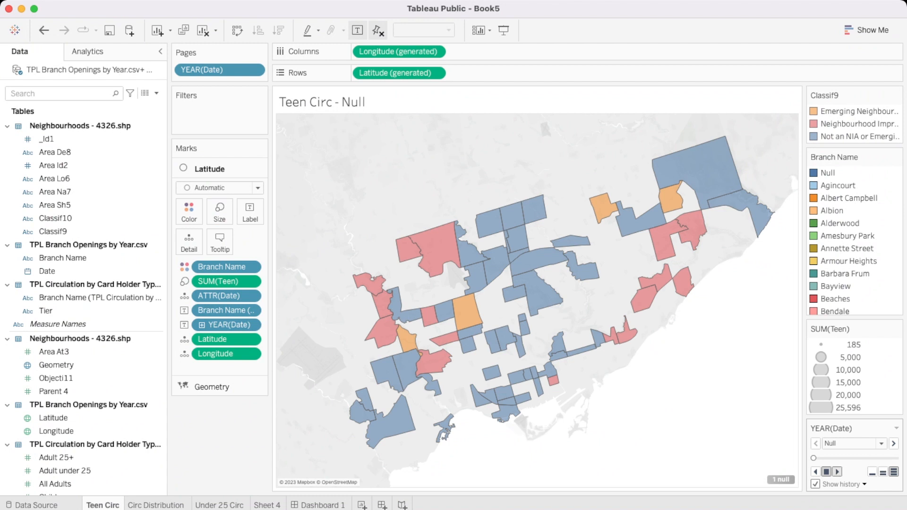
{"action": "left_click", "coordinate": [836, 471]}
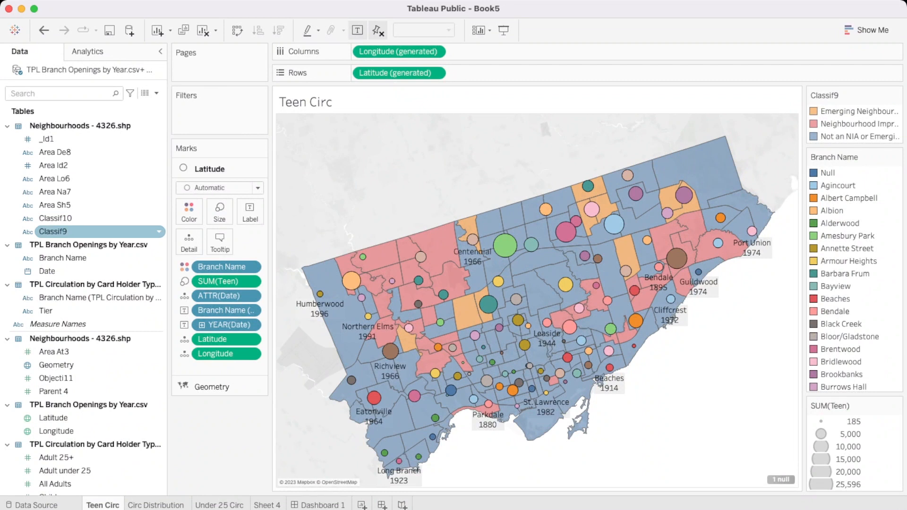
Step: Try to filter the Teen Circ map by the Area Na7 field
{"action": "left_click_drag", "start_coordinate": [55, 192], "coordinate": [209, 111]}
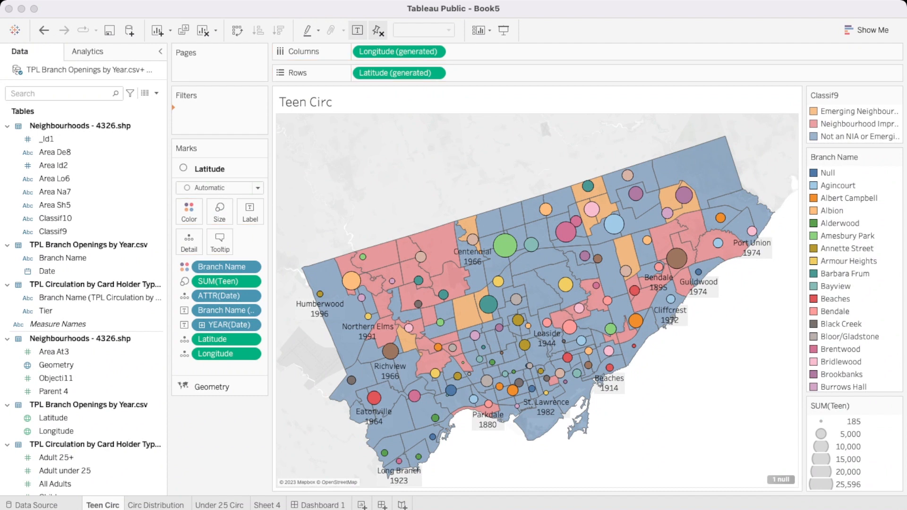
{"action": "key", "text": "Return"}
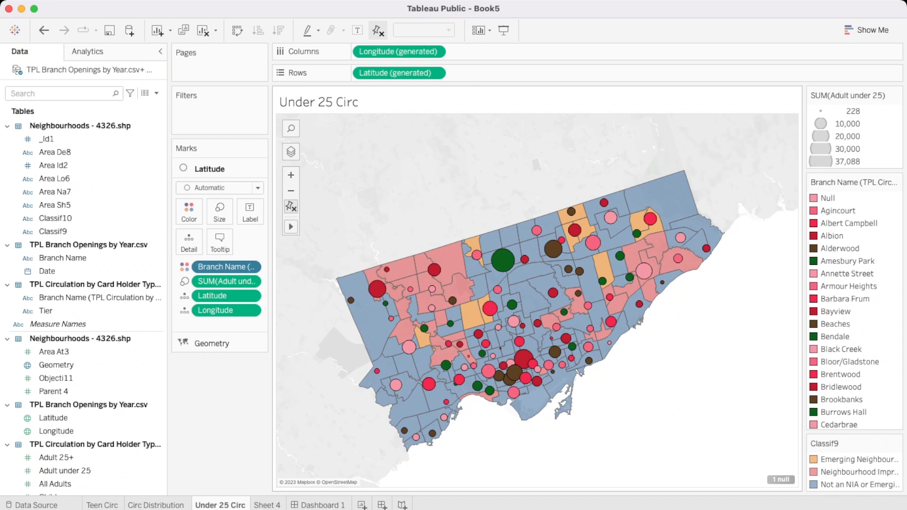
Step: Create a dashboard containing the Teen Circ, Circ Distribution and Under 25 Circ sheets and set its size to Automatic
{"action": "mouse_move", "coordinate": [378, 292]}
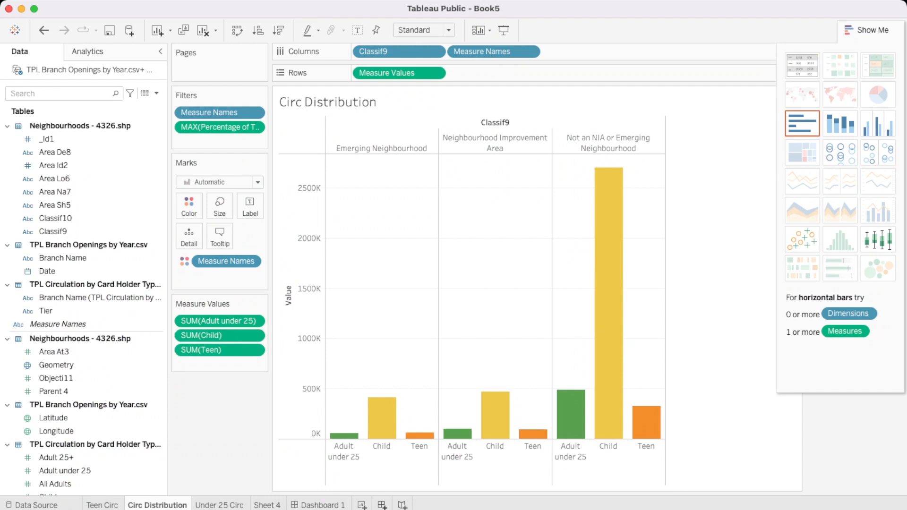
{"action": "left_click", "coordinate": [381, 505]}
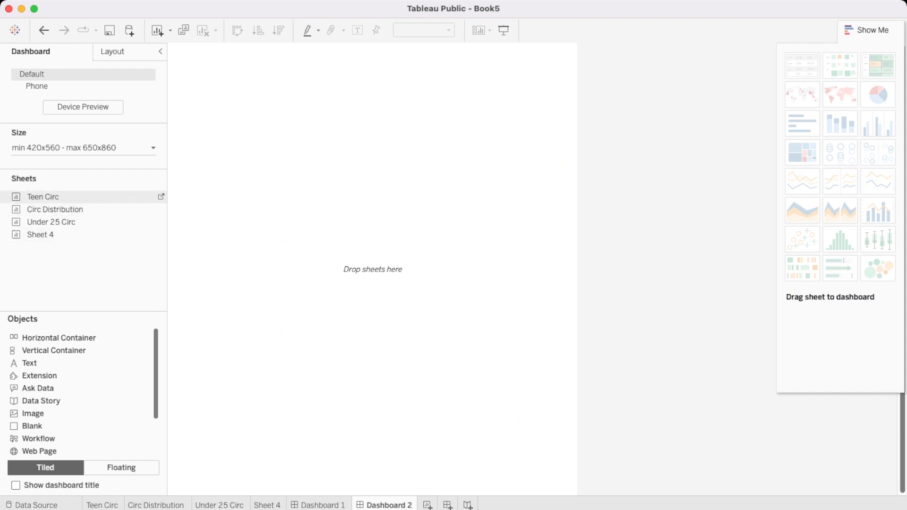
{"action": "double_click", "coordinate": [43, 197]}
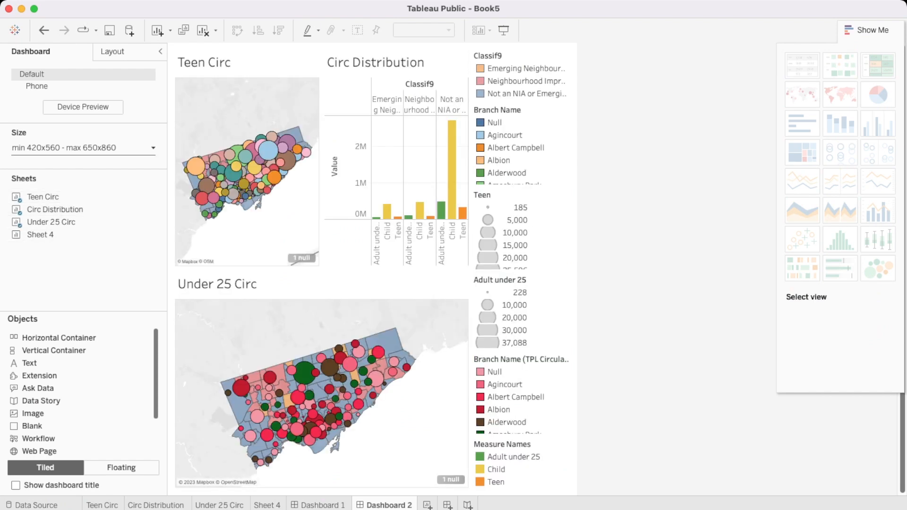
{"action": "left_click", "coordinate": [84, 148]}
{"action": "left_click", "coordinate": [52, 198]}
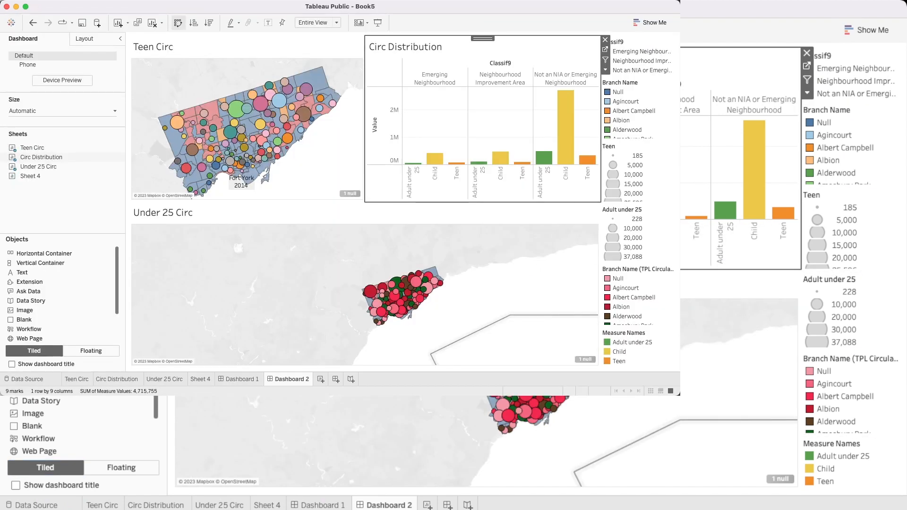
Step: Add a highlight action to the dashboard with only Circ Distribution as its source sheet
{"action": "left_click", "coordinate": [139, 1]}
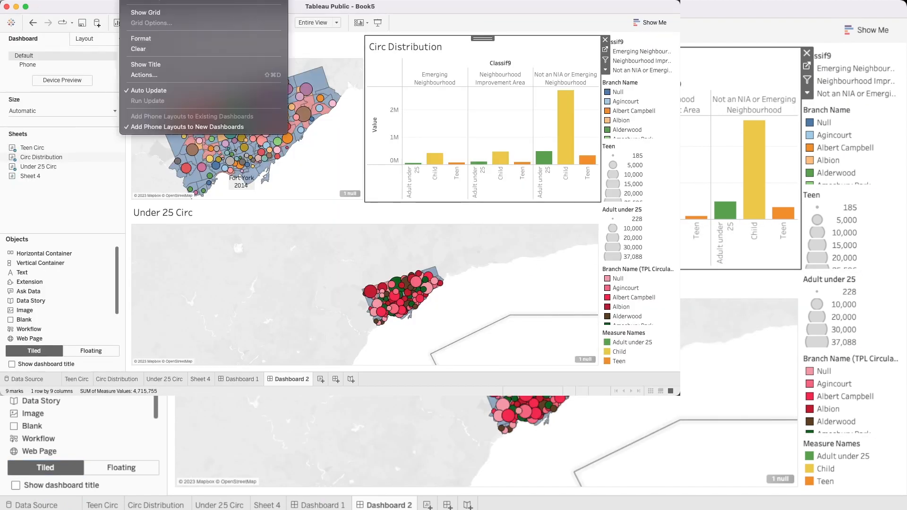
{"action": "left_click", "coordinate": [160, 76]}
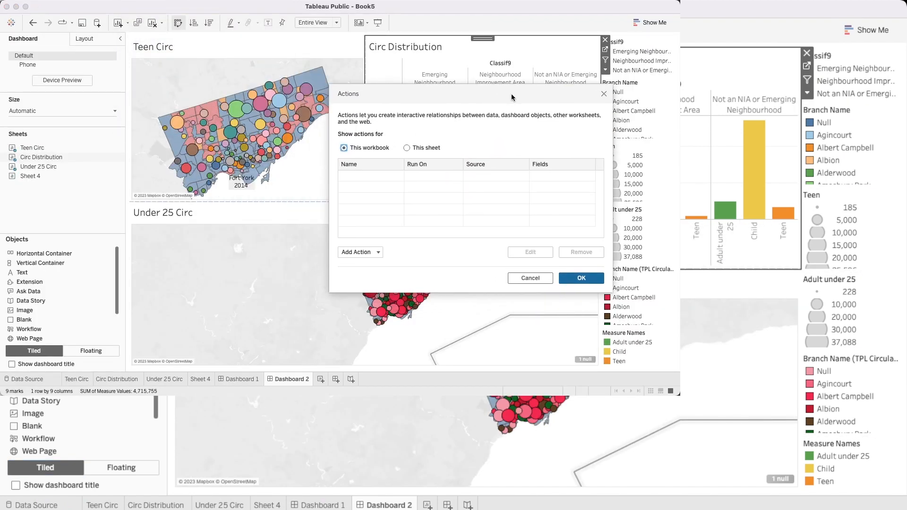
{"action": "left_click", "coordinate": [355, 253]}
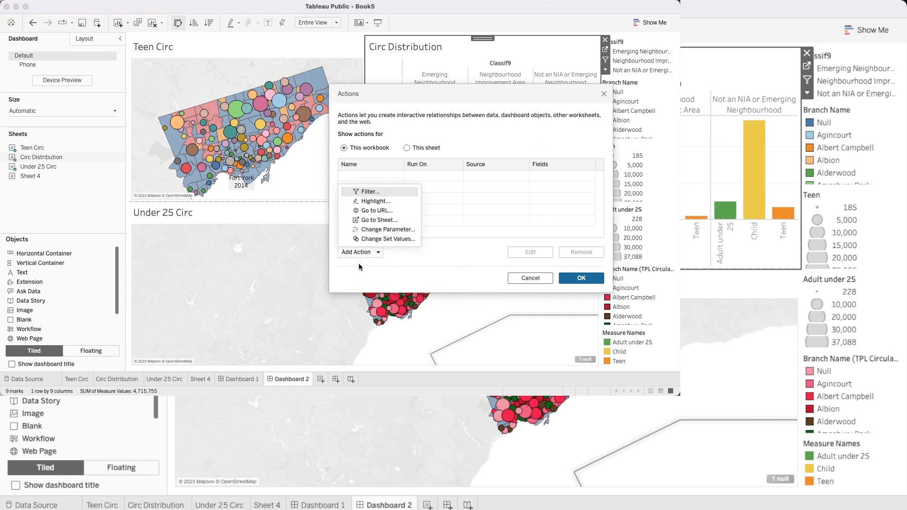
{"action": "left_click", "coordinate": [362, 202]}
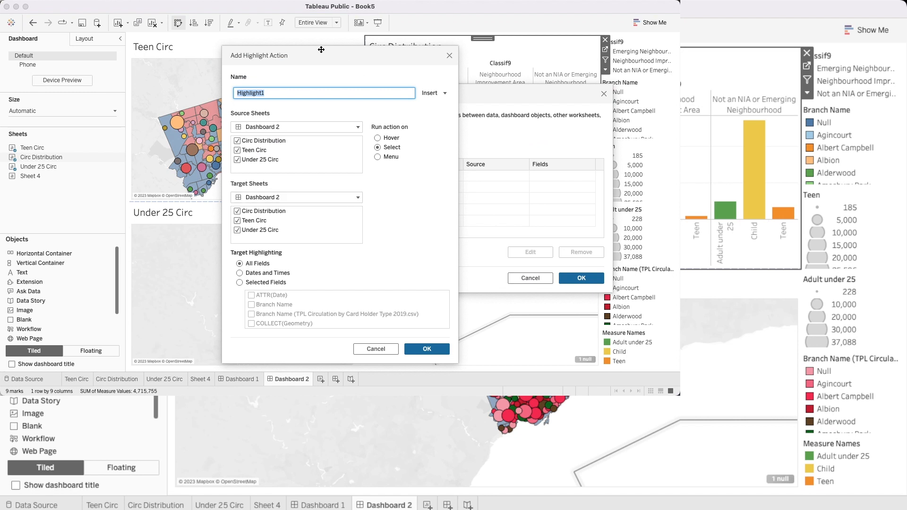
{"action": "left_click_drag", "start_coordinate": [312, 51], "coordinate": [356, 50]}
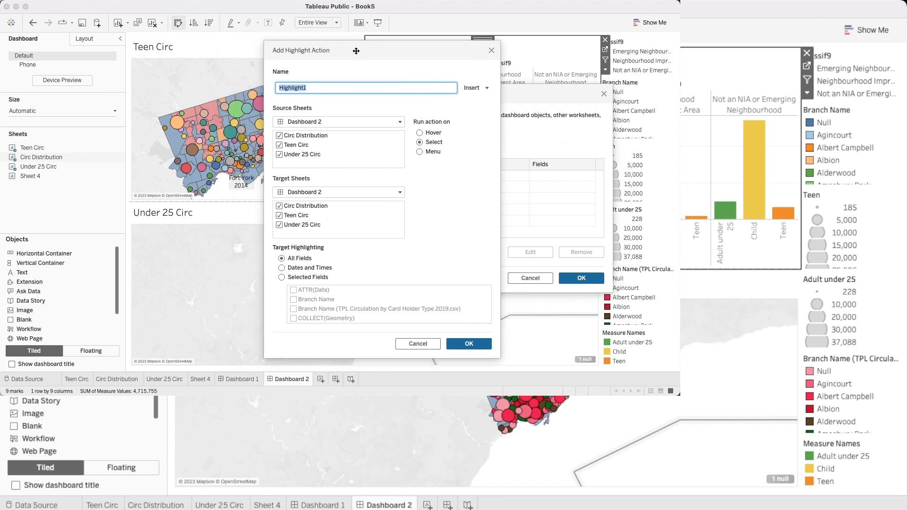
{"action": "left_click", "coordinate": [279, 145]}
{"action": "left_click", "coordinate": [279, 155]}
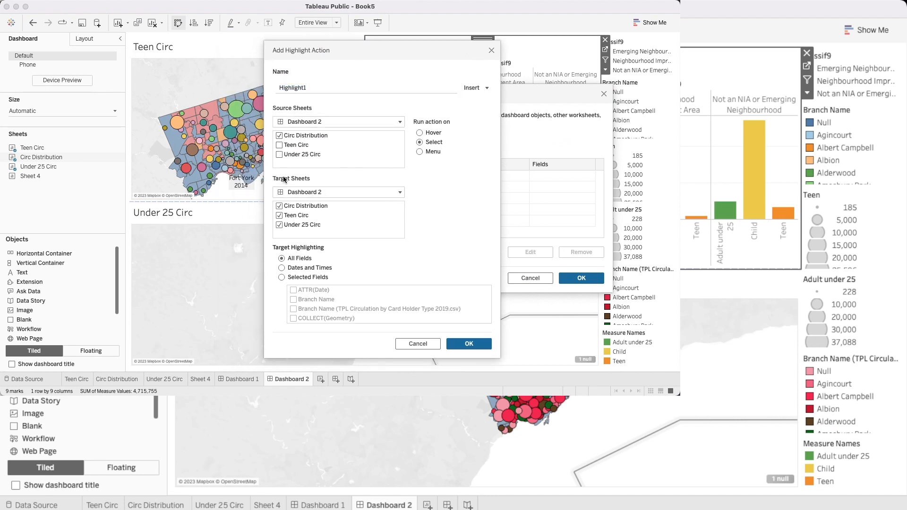
Step: Limit the highlight action's target sheets to Teen Circ and Under 25 Circ and name it with the Classif9 field
{"action": "left_click", "coordinate": [279, 215]}
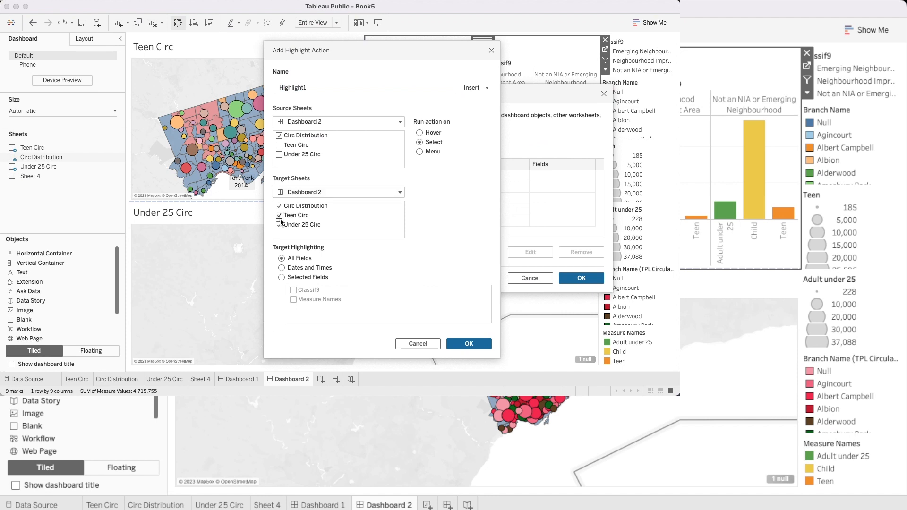
{"action": "left_click", "coordinate": [279, 206]}
{"action": "left_click", "coordinate": [279, 216]}
{"action": "left_click", "coordinate": [279, 218]}
{"action": "left_click", "coordinate": [485, 89]}
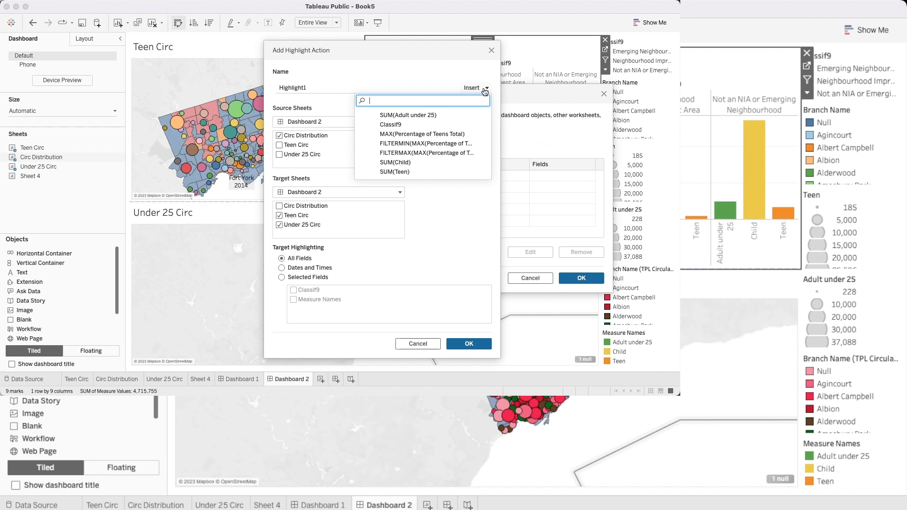
{"action": "left_click", "coordinate": [390, 125]}
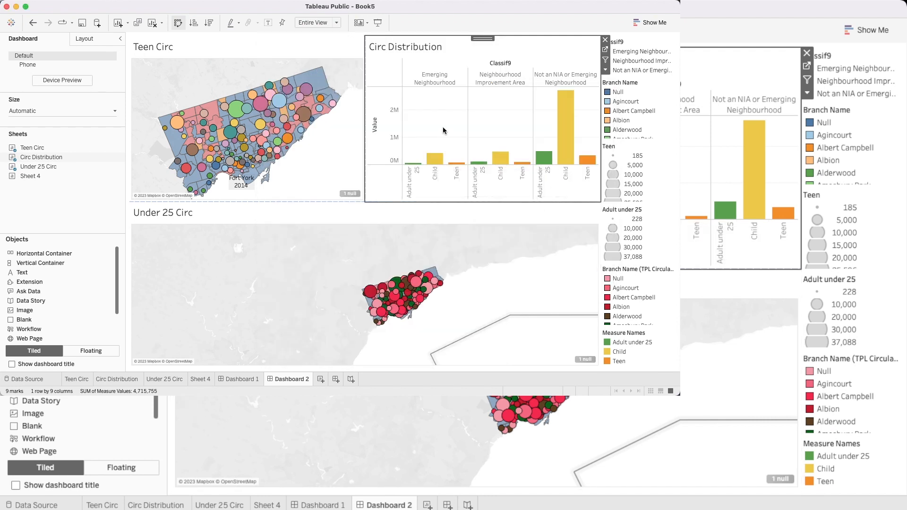
Step: Test the highlight action by selecting Circ Distribution bars in each of the three neighbourhood classifications
{"action": "left_click", "coordinate": [454, 164]}
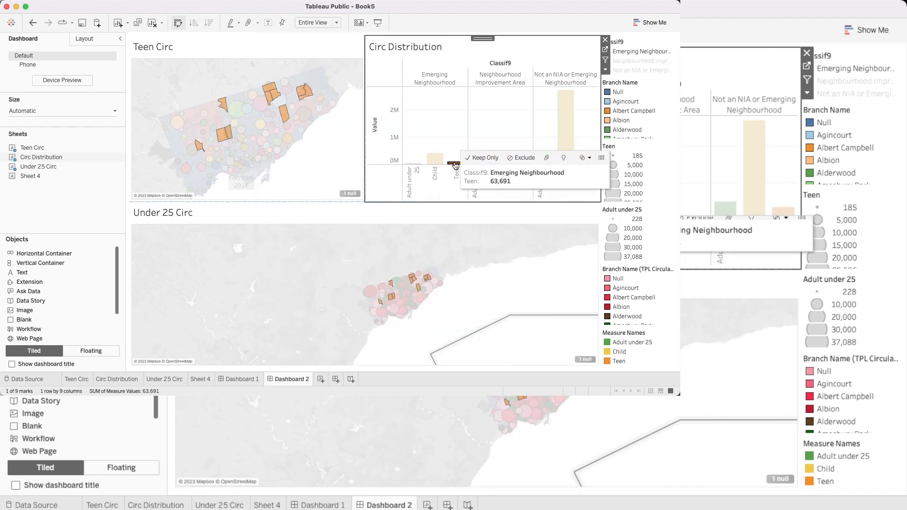
{"action": "left_click", "coordinate": [494, 159]}
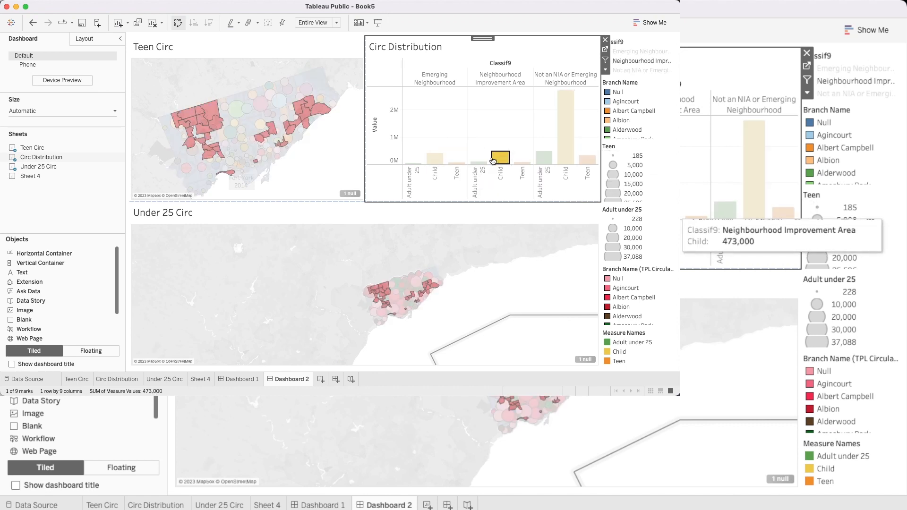
{"action": "left_click", "coordinate": [434, 158]}
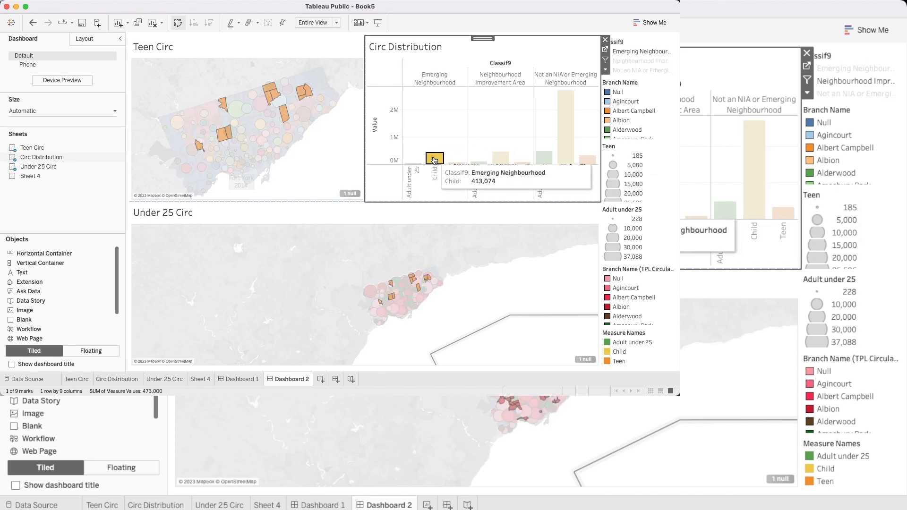
{"action": "left_click", "coordinate": [565, 132]}
{"action": "left_click", "coordinate": [500, 158]}
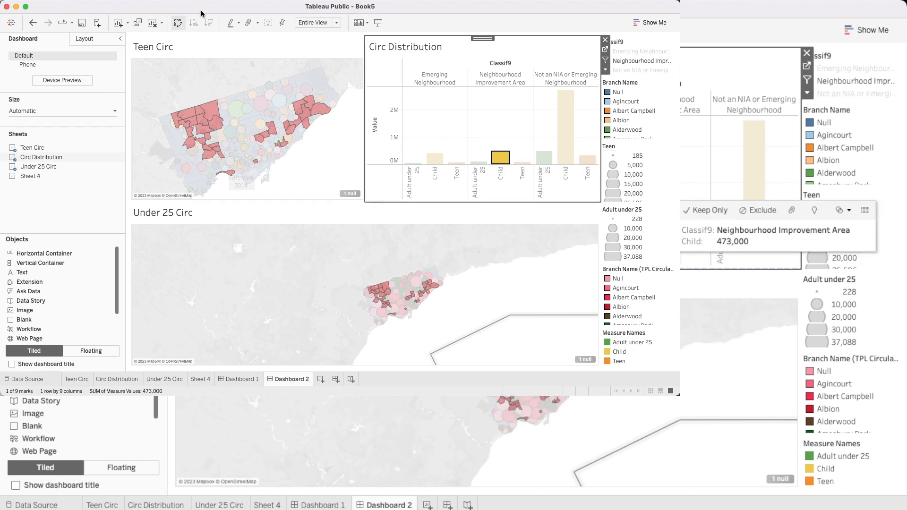
Step: Add a filter action to the dashboard with only Circ Distribution as its source sheet
{"action": "left_click", "coordinate": [100, 0]}
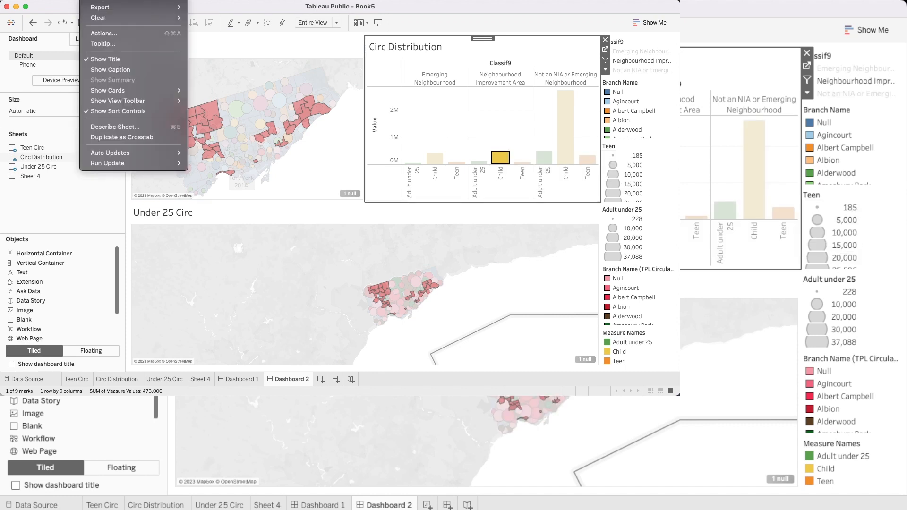
{"action": "mouse_move", "coordinate": [137, 0]}
{"action": "left_click", "coordinate": [166, 76]}
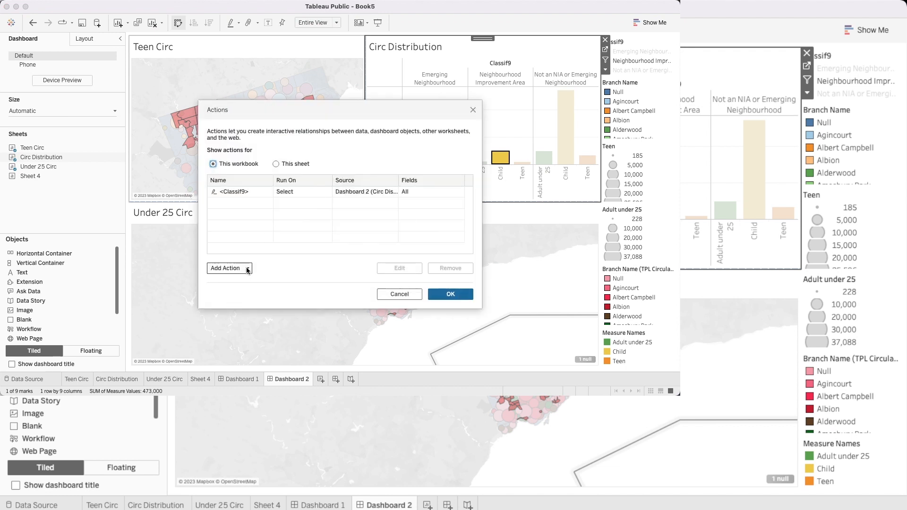
{"action": "left_click", "coordinate": [248, 270]}
{"action": "left_click", "coordinate": [237, 211]}
{"action": "left_click", "coordinate": [202, 137]}
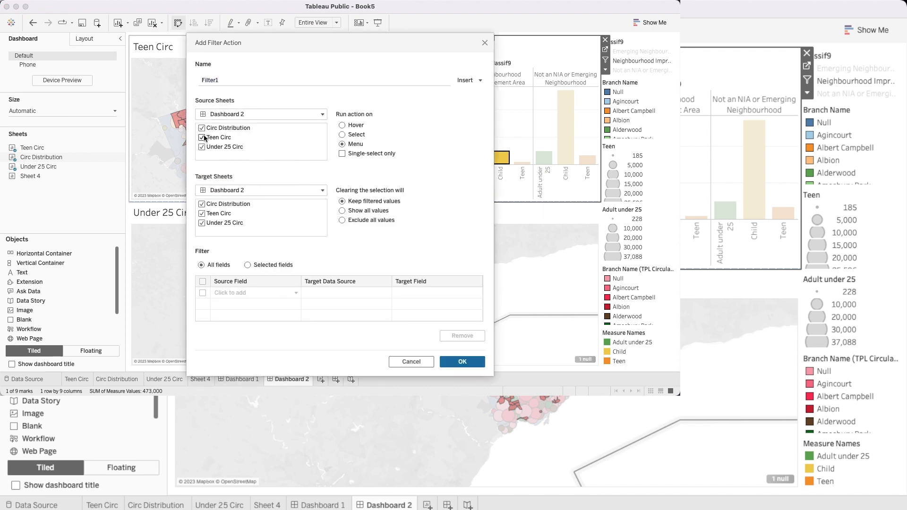
{"action": "left_click", "coordinate": [201, 147]}
Step: Target the filter action at Teen Circ and Under 25 Circ, run it on Hover and name it with MAX(Percentage of Teens Total)
{"action": "left_click", "coordinate": [202, 204]}
{"action": "left_click", "coordinate": [343, 125]}
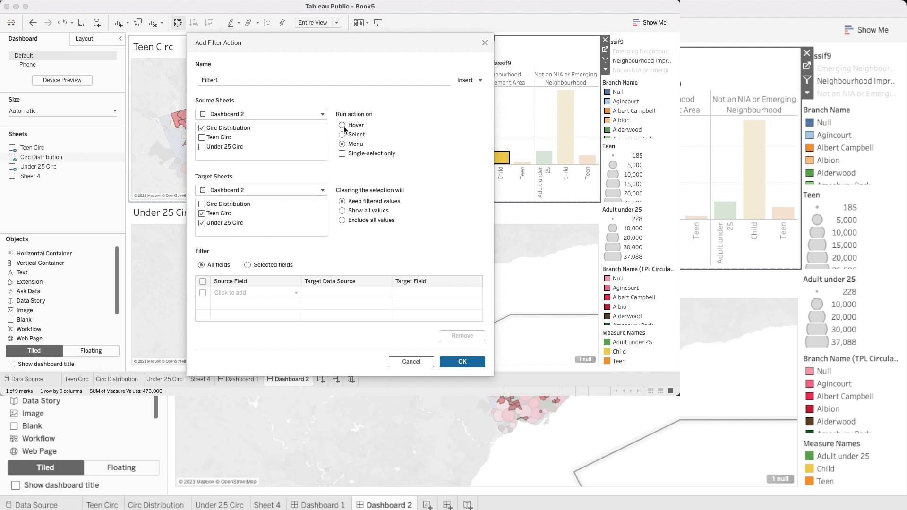
{"action": "left_click", "coordinate": [481, 81]}
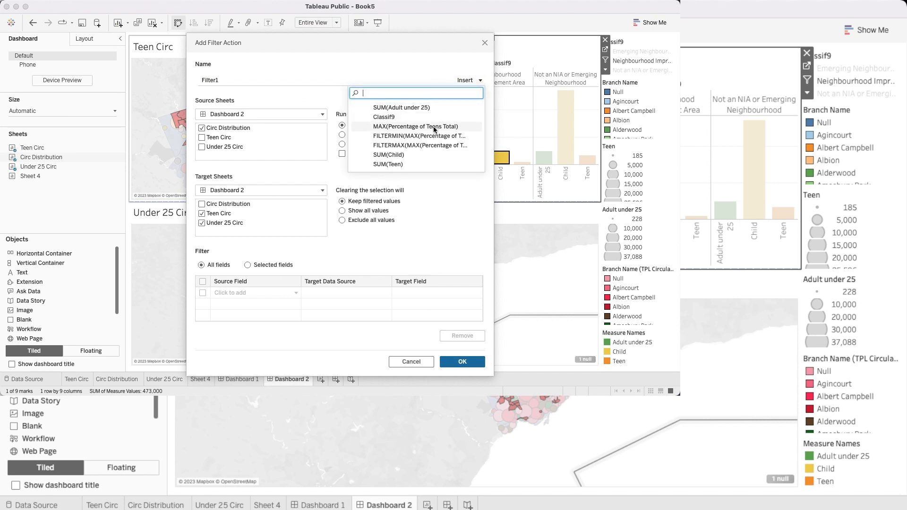
{"action": "left_click", "coordinate": [406, 126]}
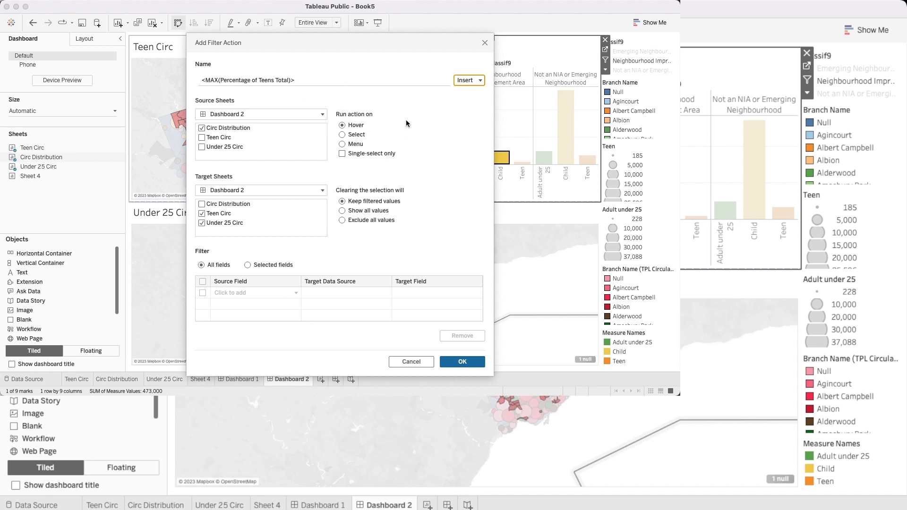
{"action": "left_click", "coordinate": [451, 361]}
{"action": "left_click", "coordinate": [432, 294]}
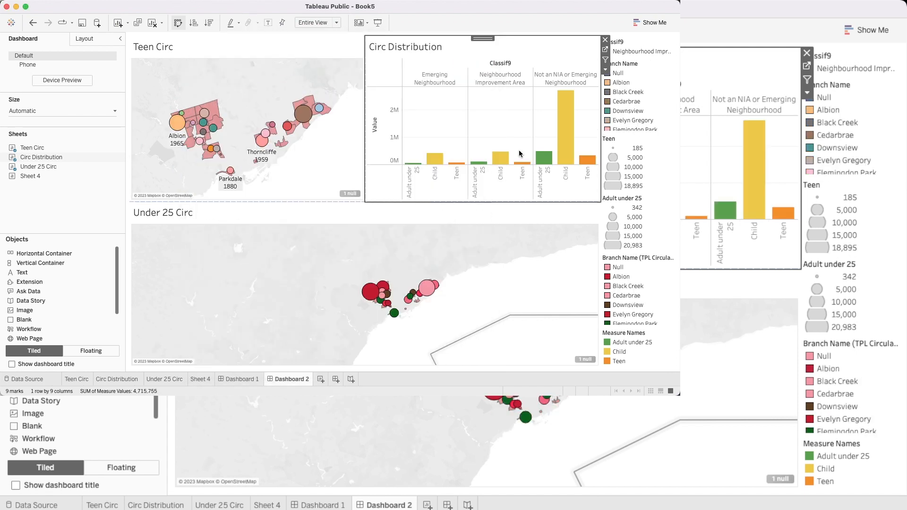
Step: Test the filter action on Circ Distribution bars of the different neighbourhood classifications and compare the filtered maps
{"action": "mouse_move", "coordinate": [572, 138]}
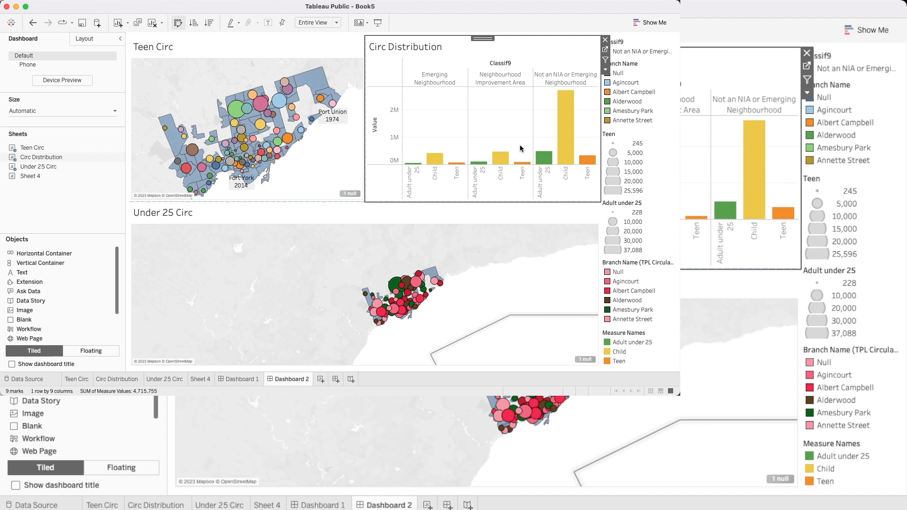
{"action": "mouse_move", "coordinate": [520, 165]}
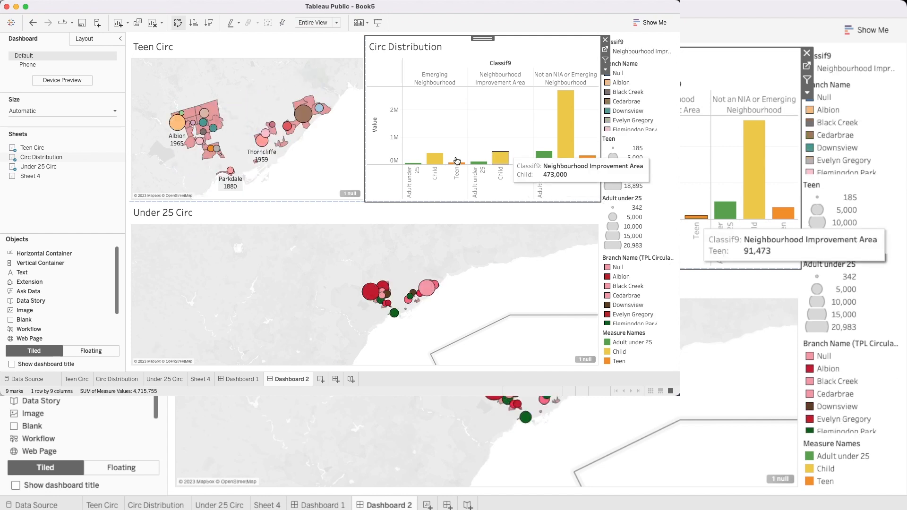
{"action": "mouse_move", "coordinate": [456, 164]}
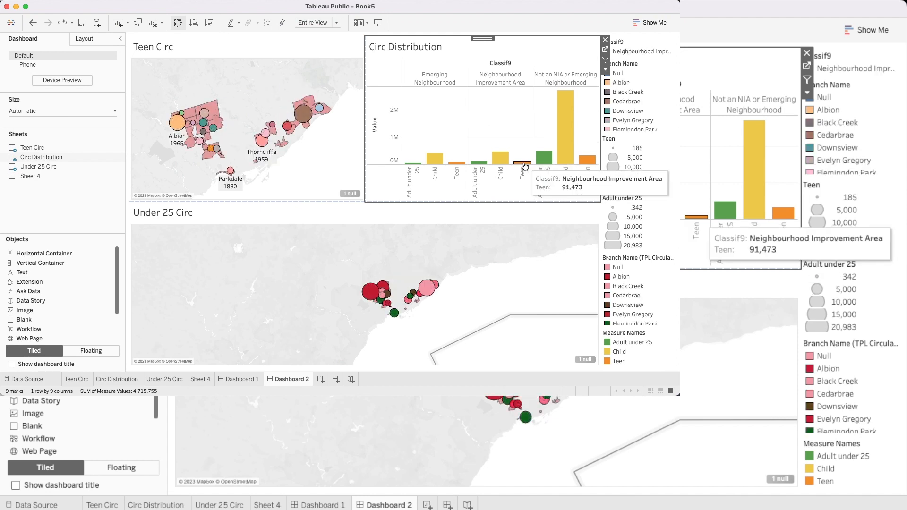
{"action": "mouse_move", "coordinate": [590, 161]}
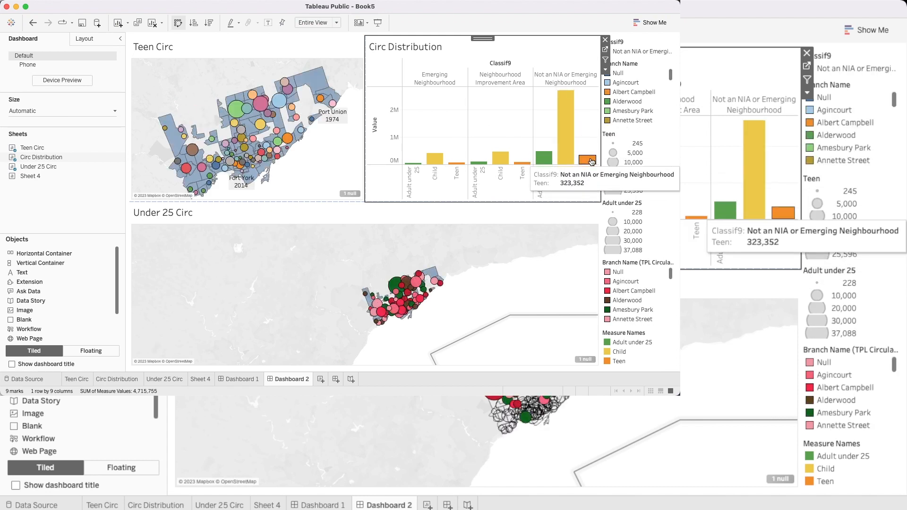